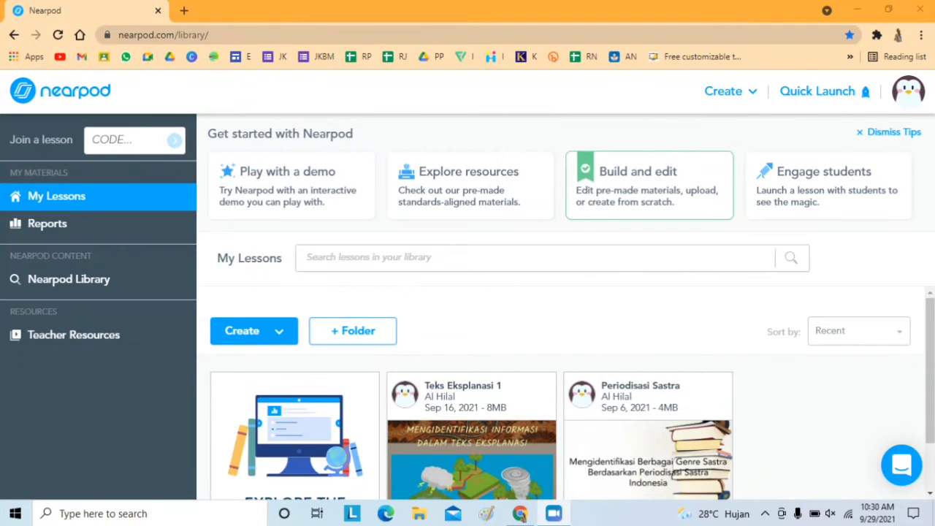
Step: Start a new Live Participation session for the Teks Eksplanasi 1 lesson and dismiss the join code dialog
scroll(716, 355, down, 1)
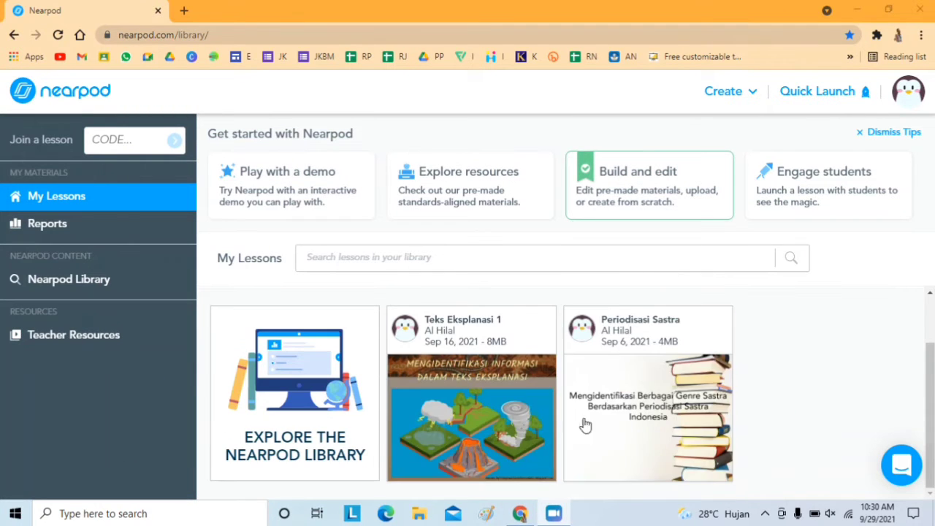
mouse_move(472, 438)
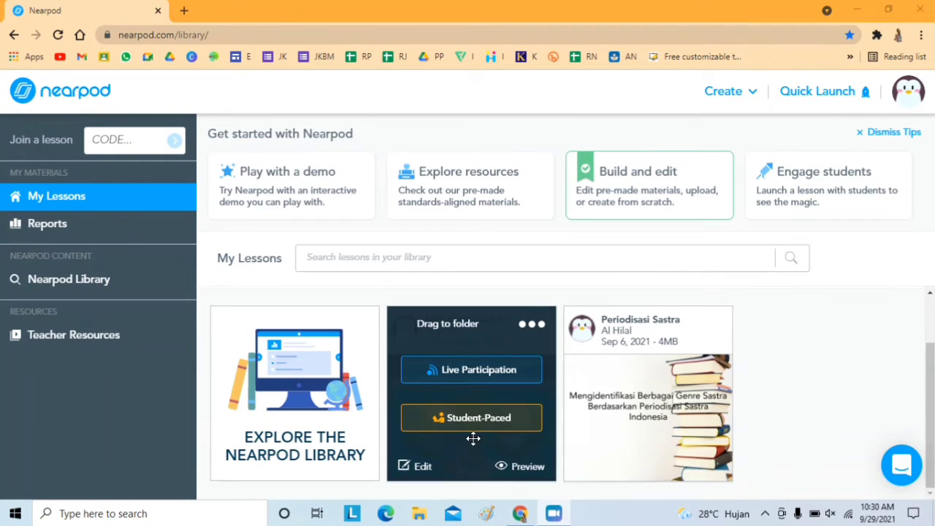
click(481, 371)
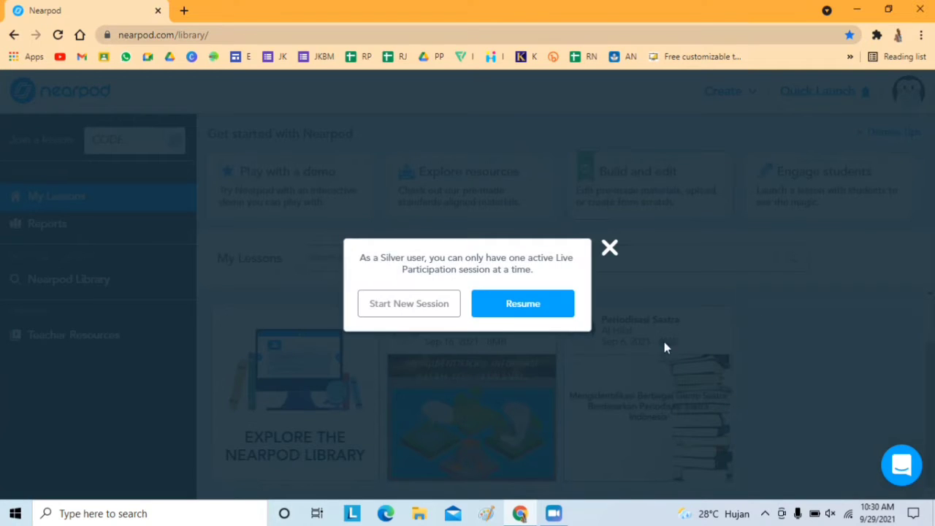
click(431, 309)
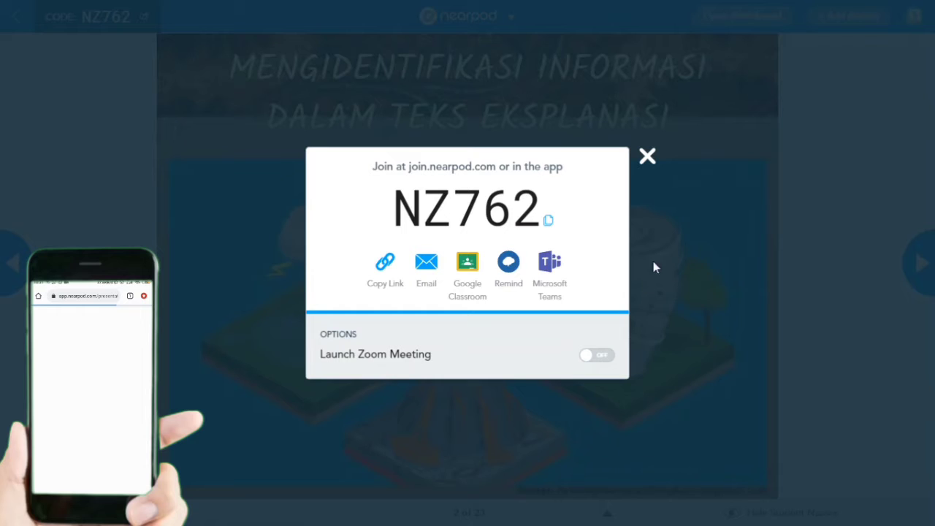
click(648, 158)
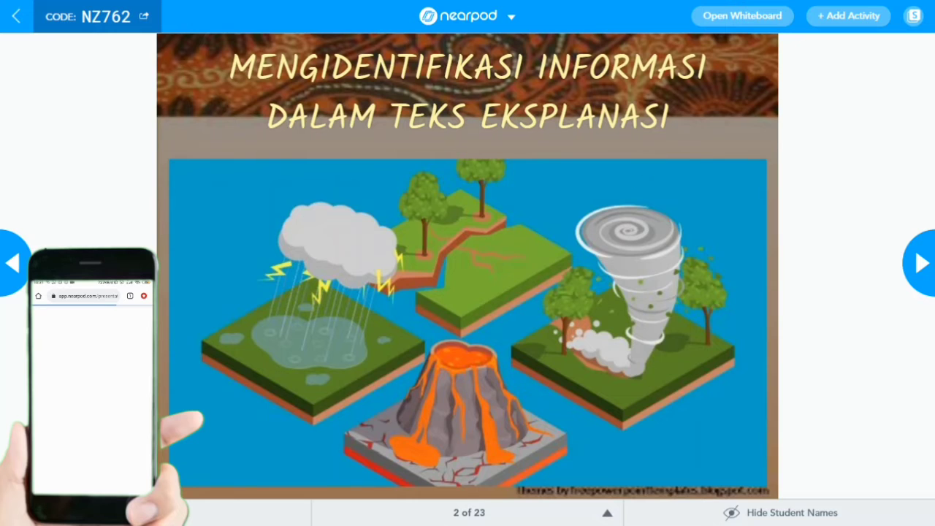
Step: Check the student list for sign-ins and return to the lesson's title slide
click(16, 265)
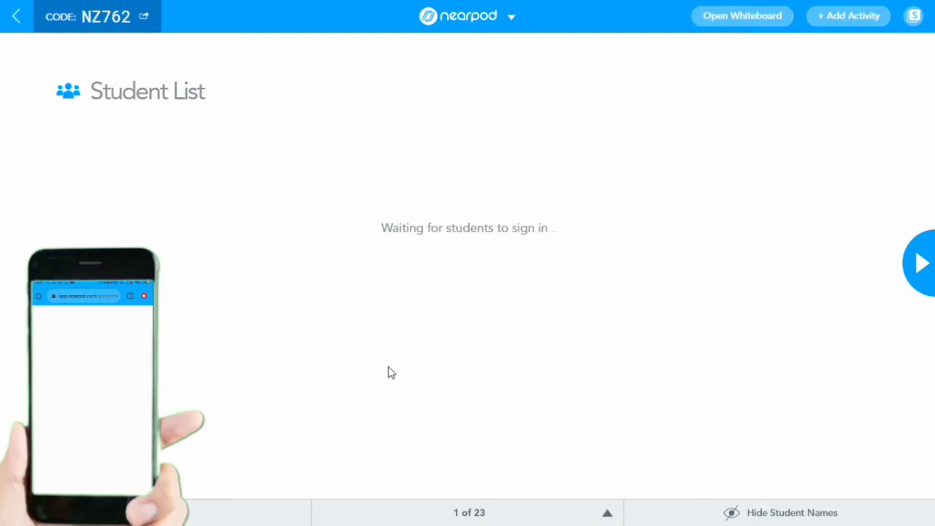
click(921, 269)
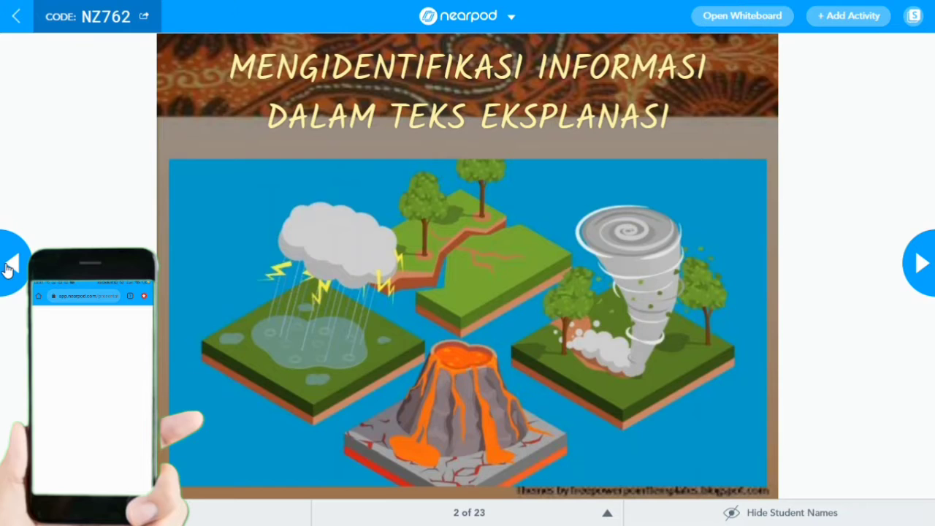
click(9, 266)
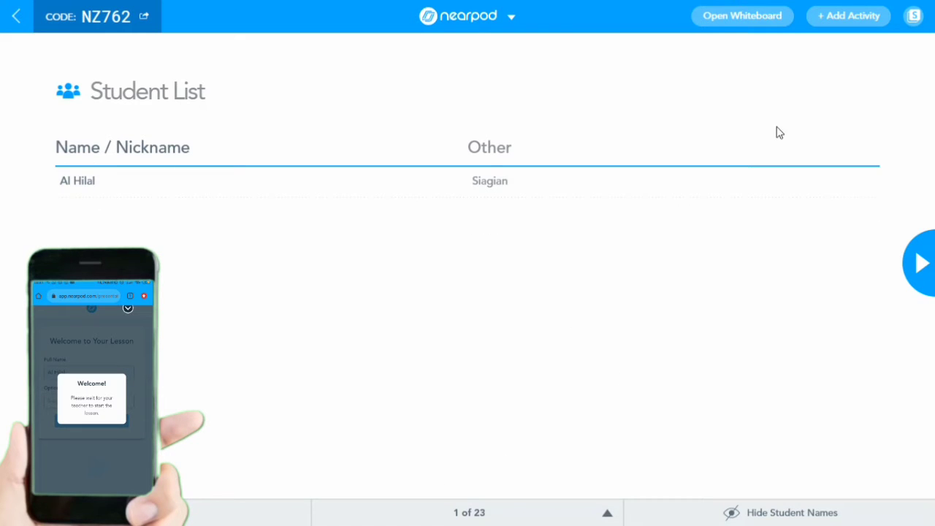
click(925, 264)
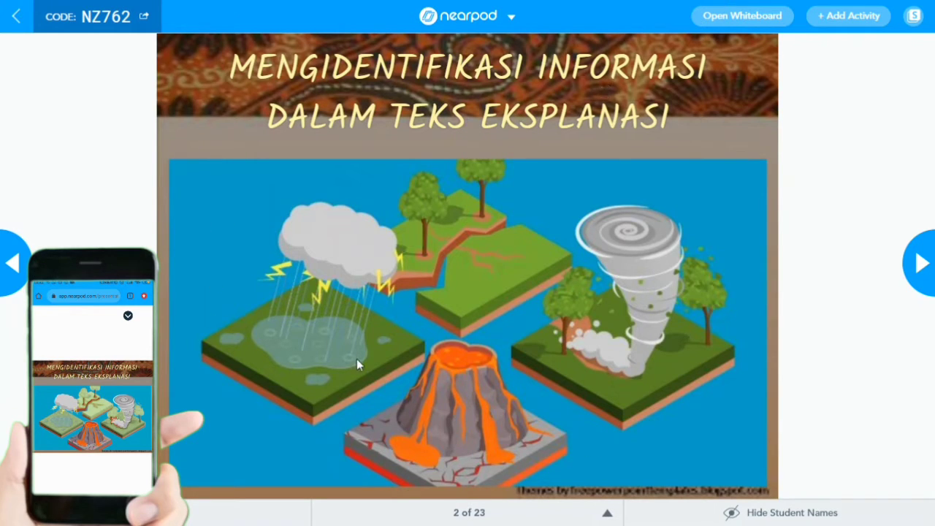
Step: Advance to the Memory Test on slide 3 and match the hungry child pair and the lunar eclipse pair
click(927, 266)
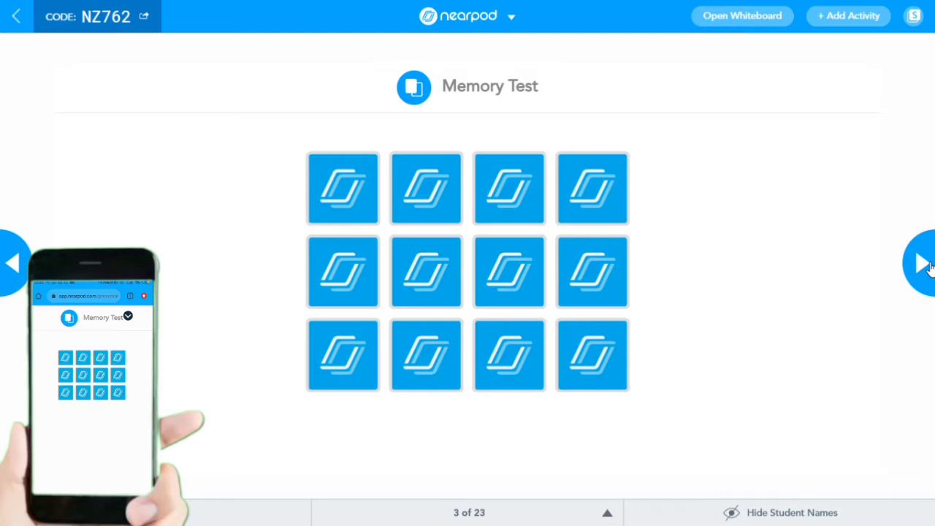
click(354, 194)
click(444, 196)
click(494, 195)
click(433, 194)
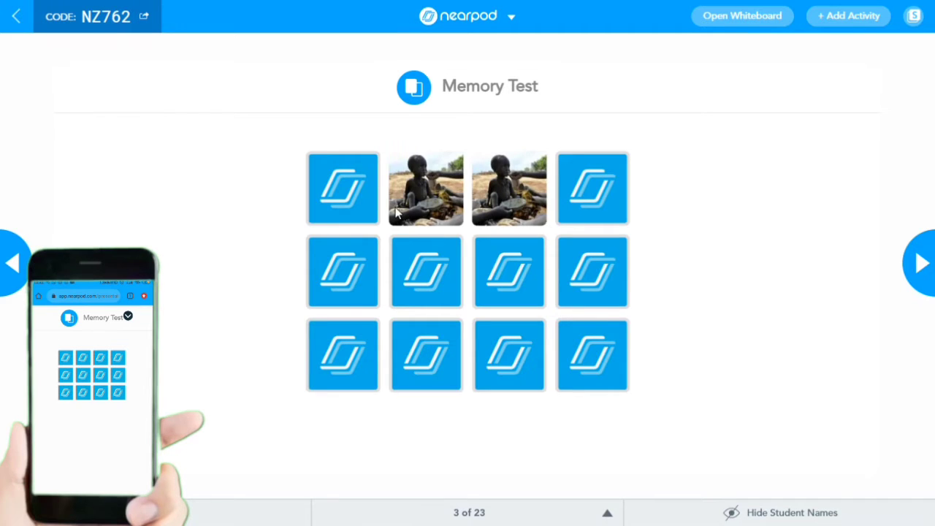
click(608, 196)
click(601, 274)
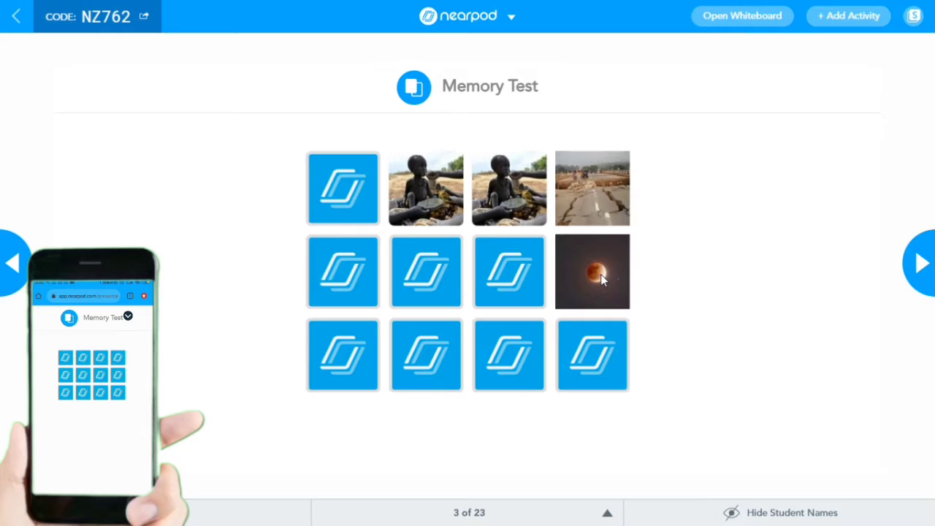
click(349, 202)
click(598, 291)
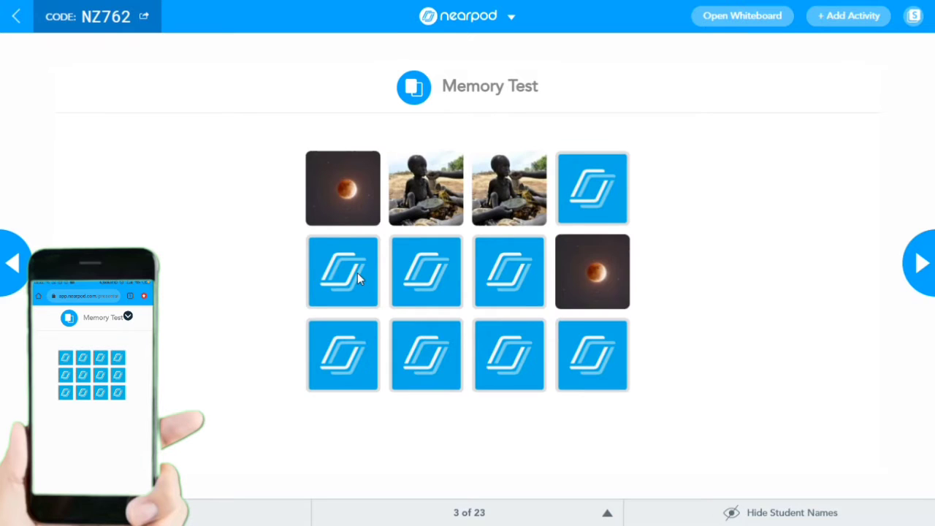
Step: Flip cards in the middle row and match the two cracked road cards
click(357, 273)
click(433, 273)
click(513, 281)
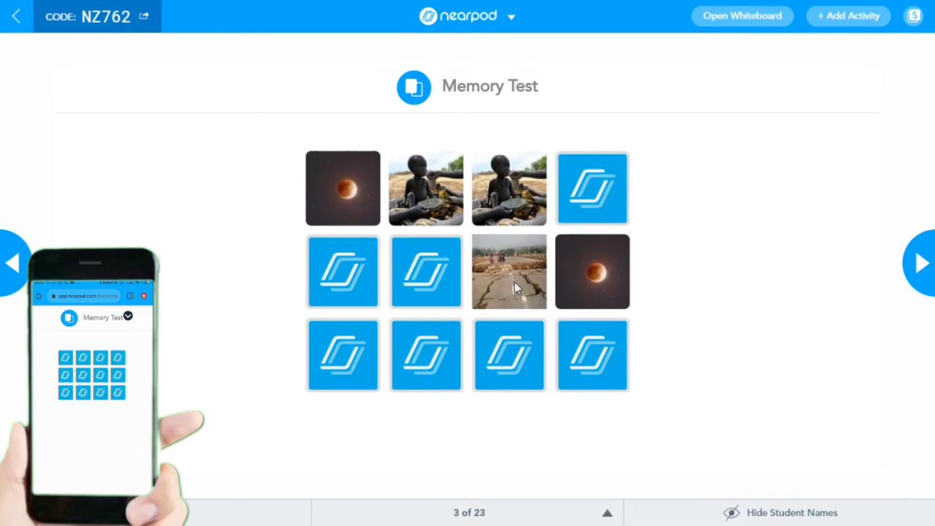
click(588, 218)
Step: Match the laptop, virus and crowd pairs to complete the Memory Test, and close its completion message
click(427, 282)
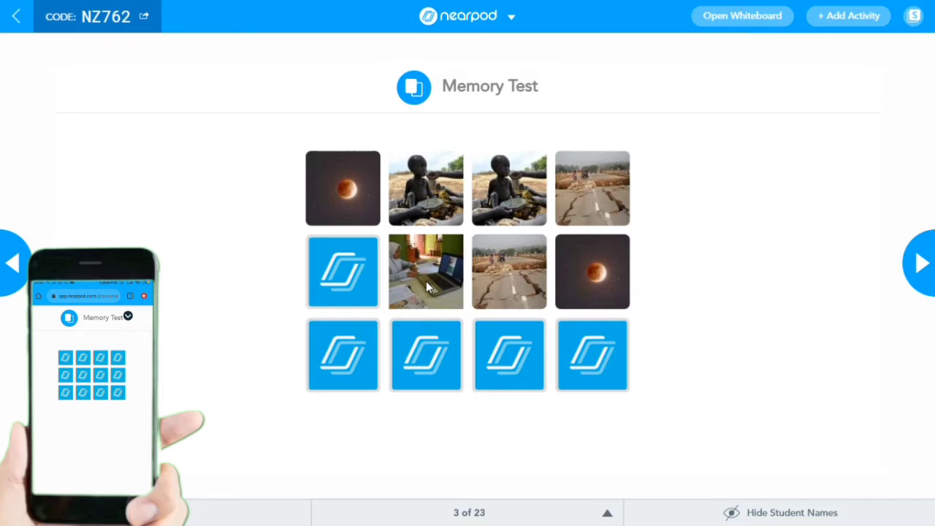
click(355, 289)
click(357, 345)
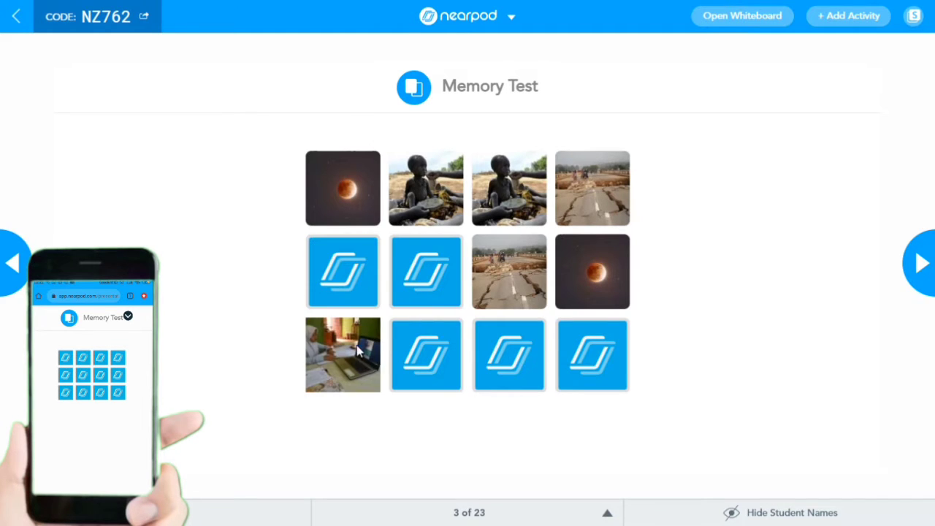
click(409, 300)
click(359, 293)
click(510, 360)
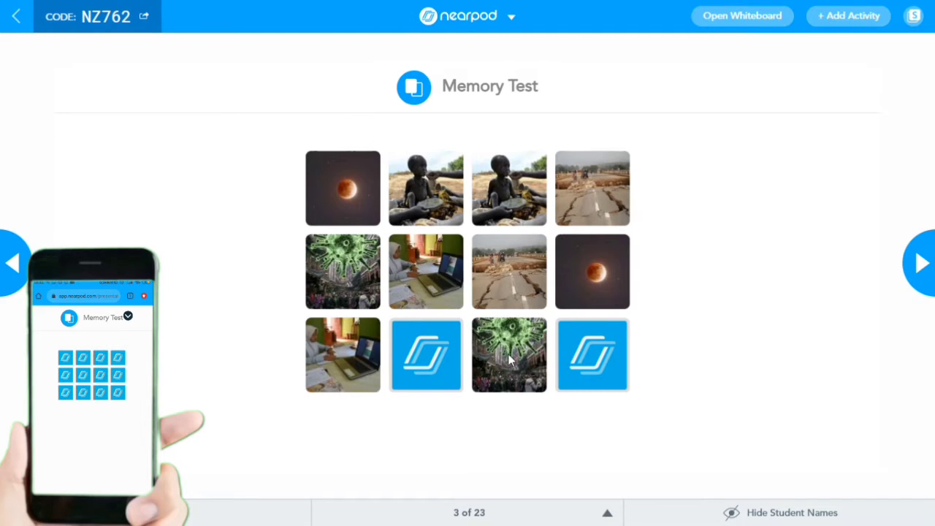
click(446, 364)
click(572, 359)
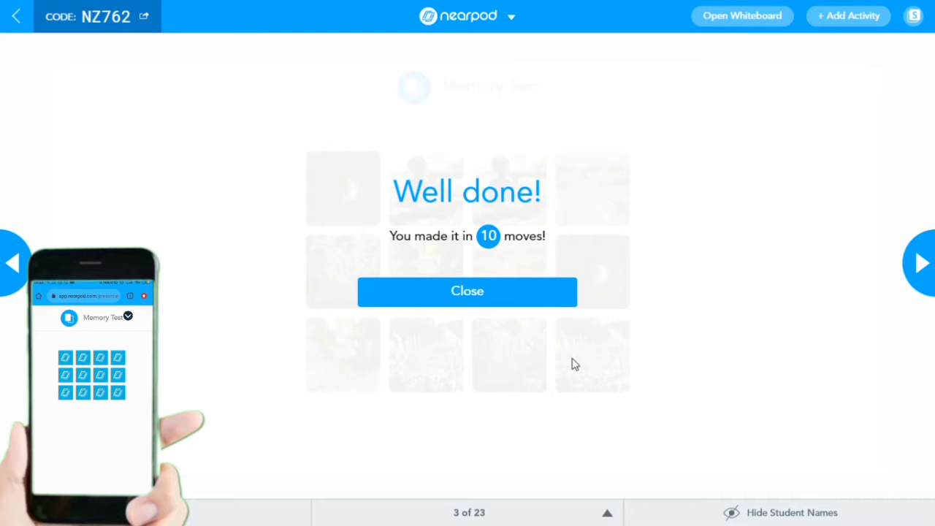
click(476, 298)
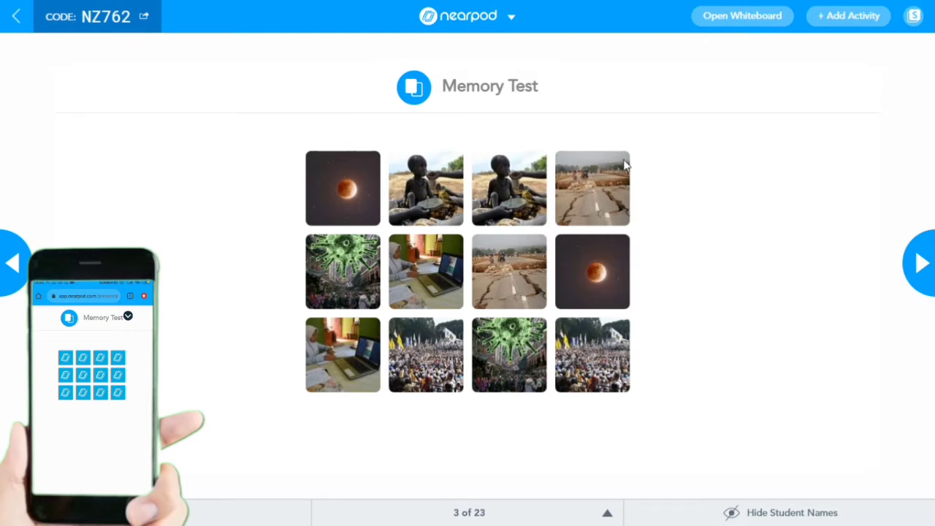
Step: Present the Kompetensi Dasar, Indikator Pencapaian Kompetensi and Kegiatan Pembelajaran slides, ending on the opening question at slide 7
click(924, 268)
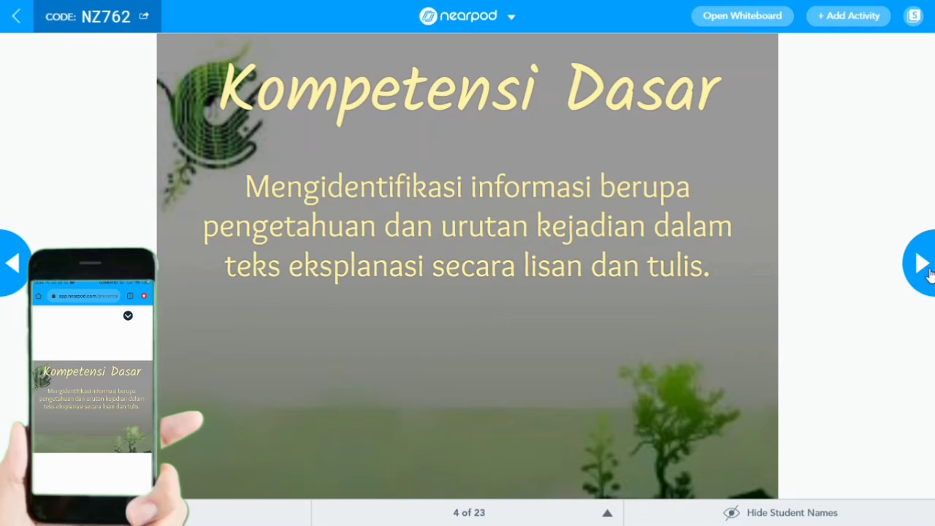
click(922, 265)
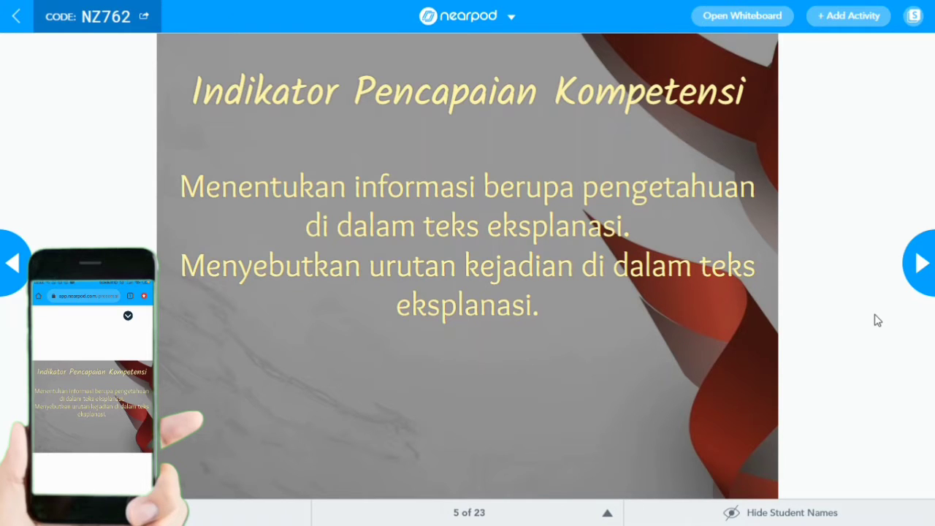
click(922, 264)
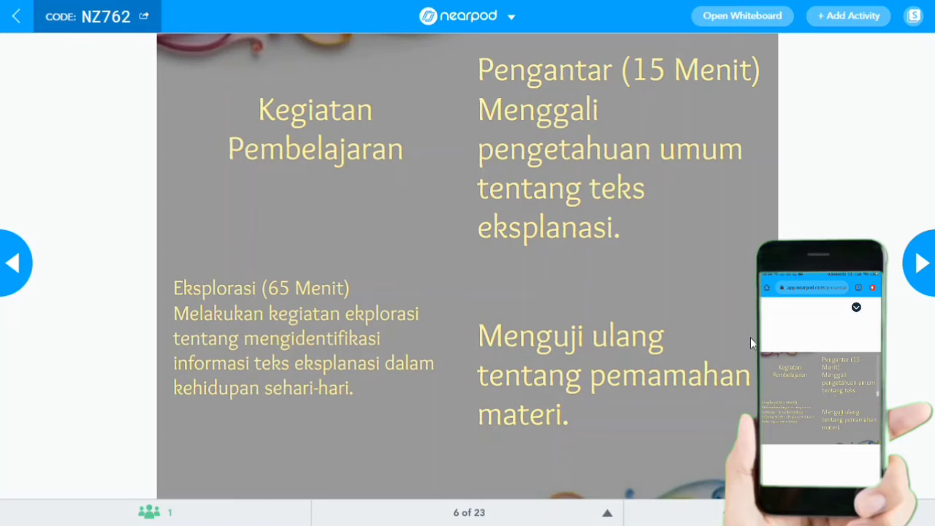
click(920, 275)
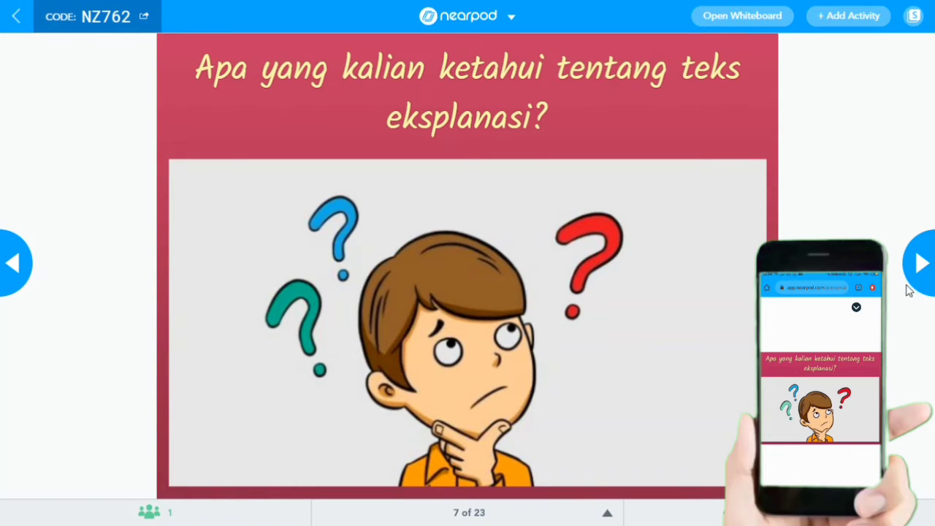
Step: Open the Collaborate Board on slide 8, require comment approval for the rest of the session, and dismiss the review tip
click(922, 264)
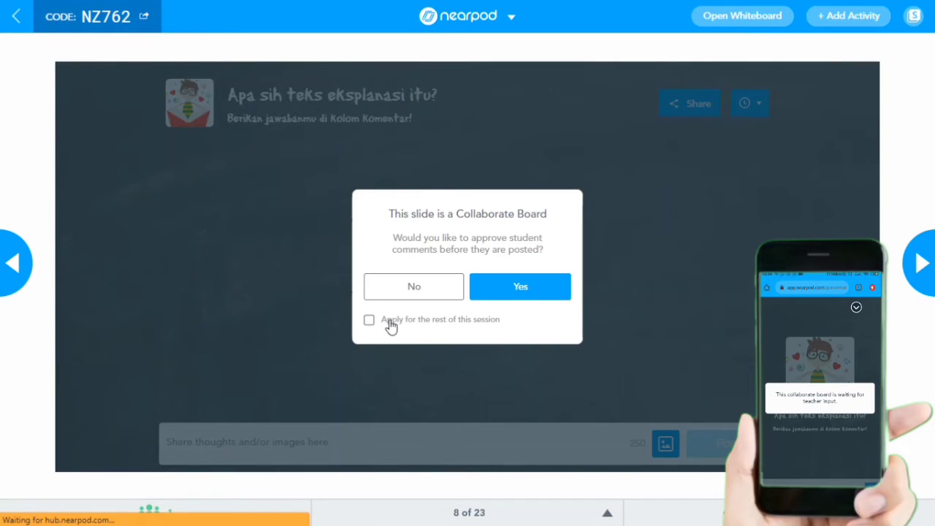
click(391, 327)
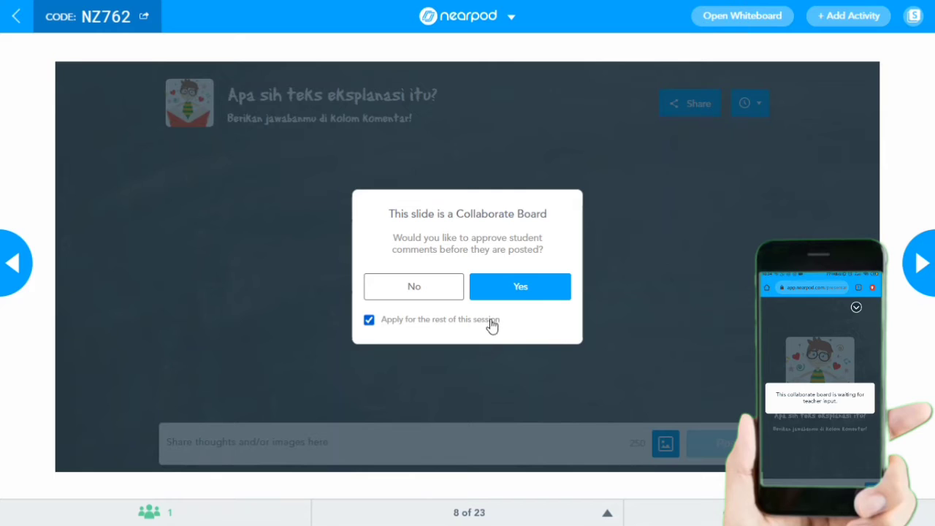
click(519, 286)
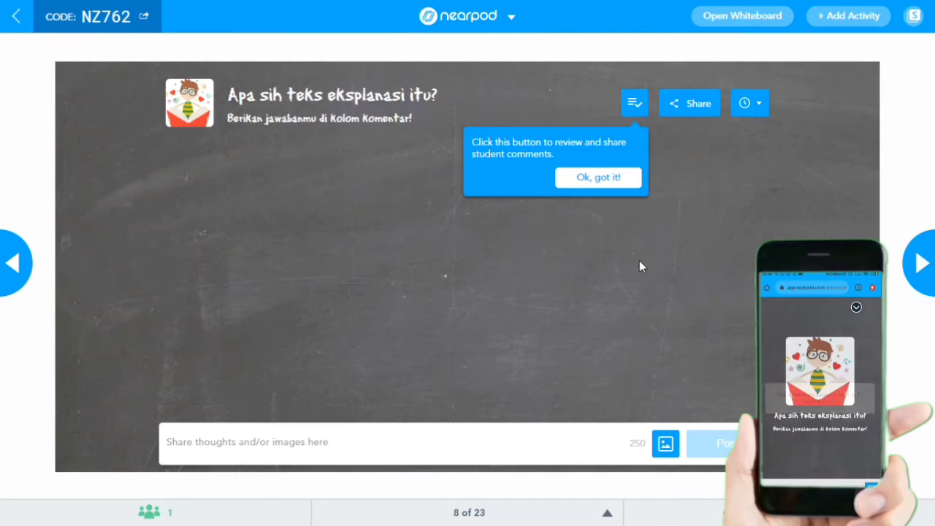
click(598, 178)
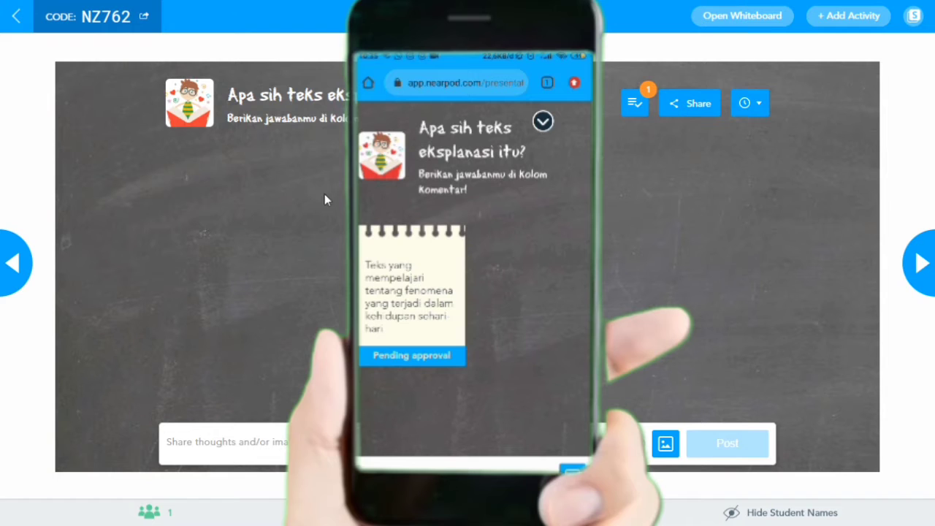
Step: Approve the student's pending post on the Collaborate Board and like it
click(636, 103)
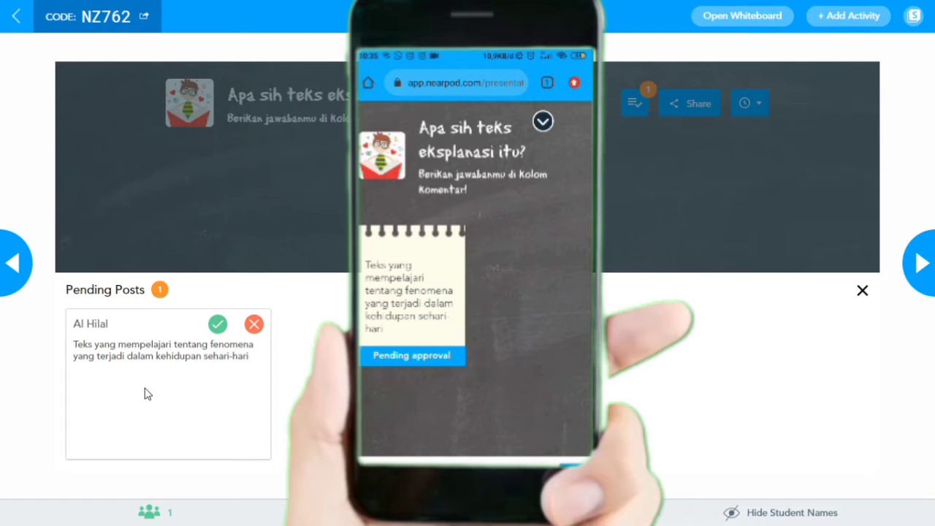
click(218, 326)
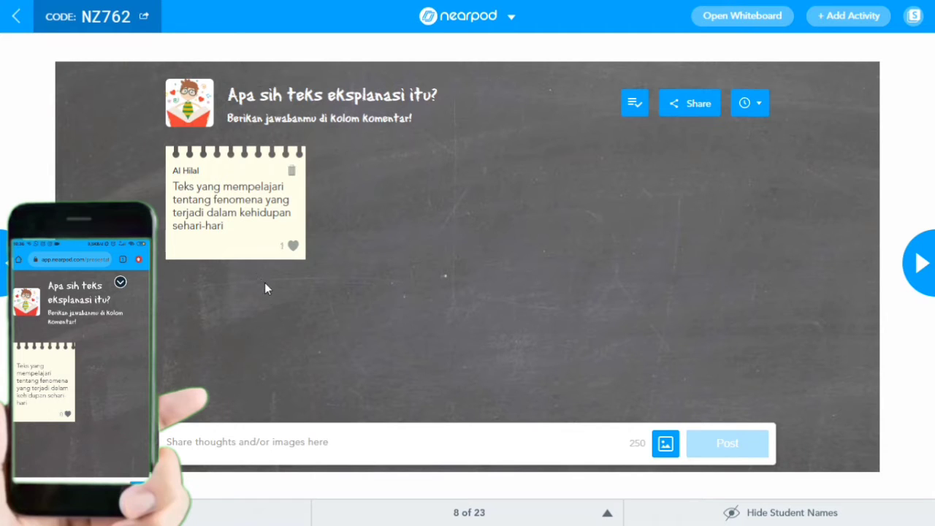
click(293, 247)
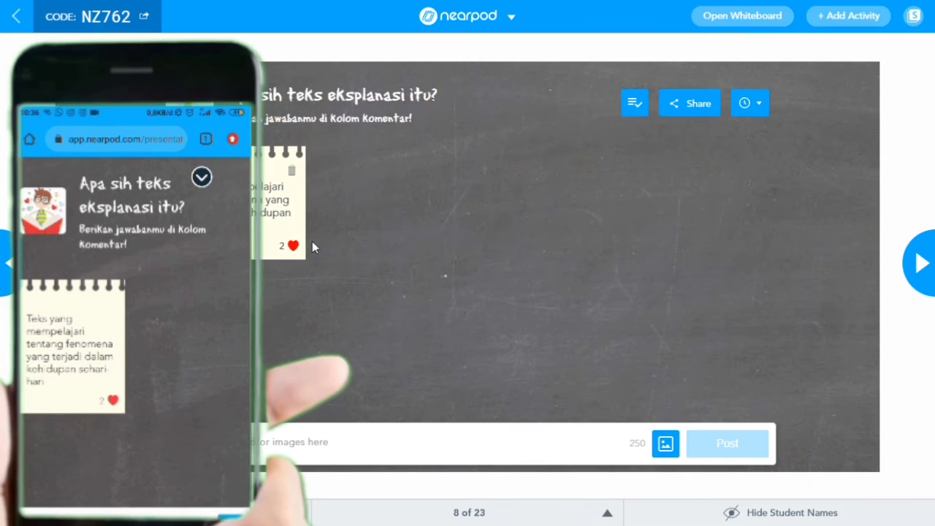
Step: Advance through the conclusion slide, matching activity and Ciri-Ciri Teks Eksplanasi slide to slide 12, and start its drawing activity
click(922, 266)
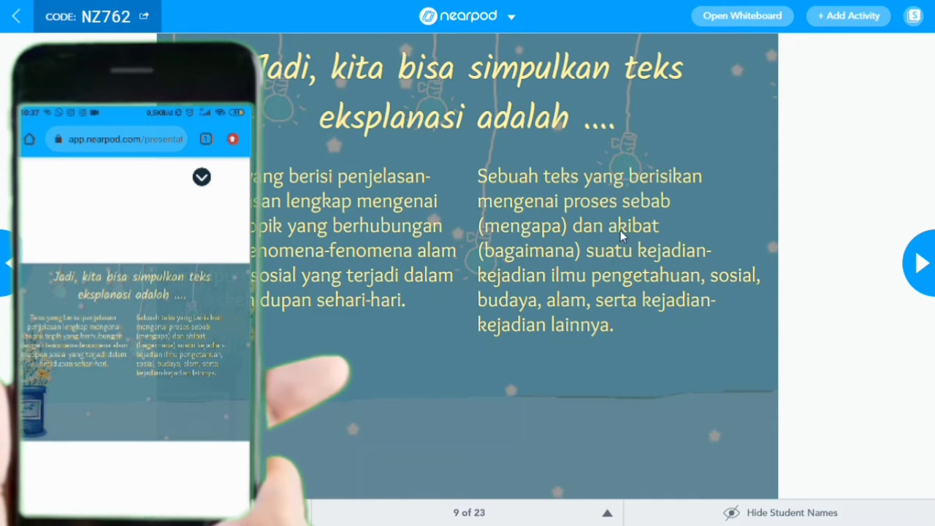
click(923, 268)
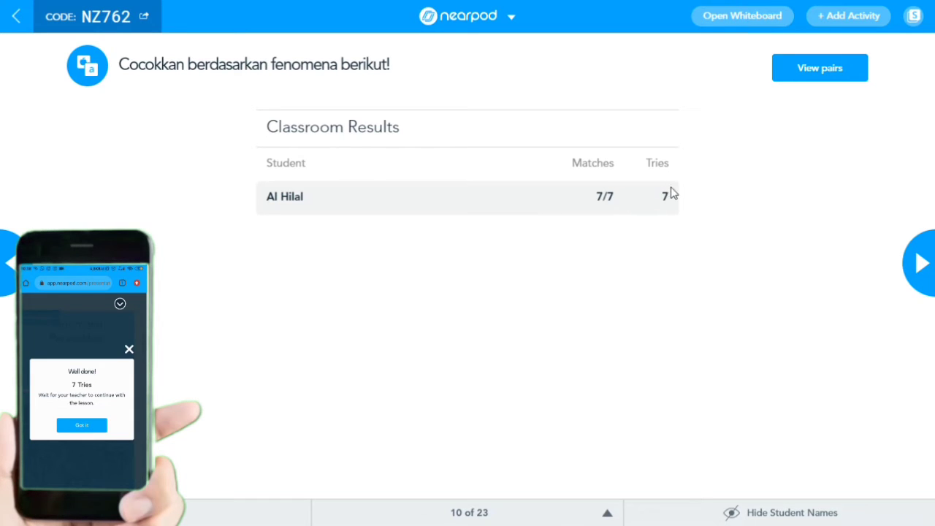
click(921, 266)
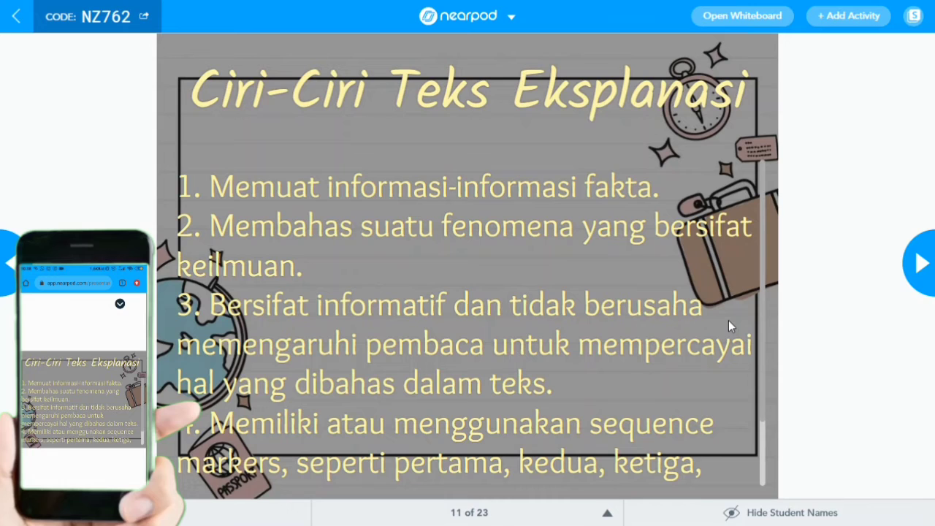
click(922, 264)
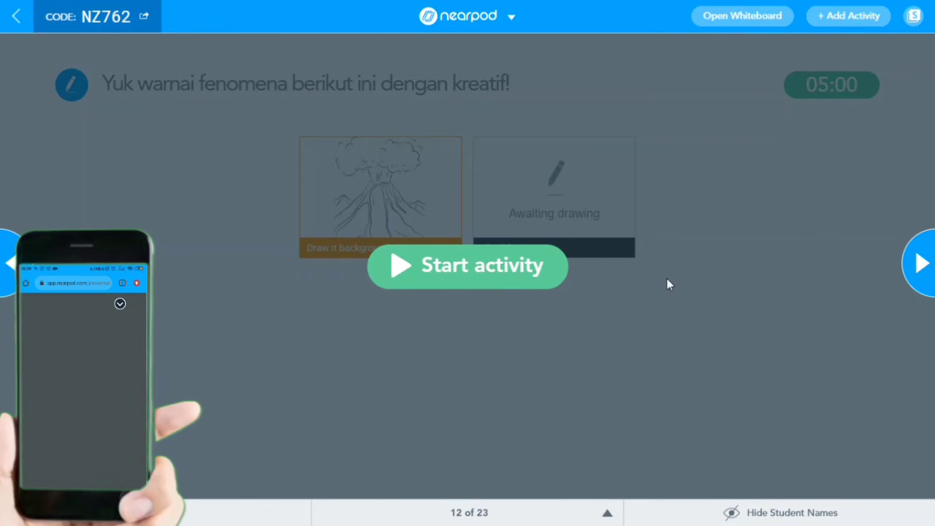
click(453, 268)
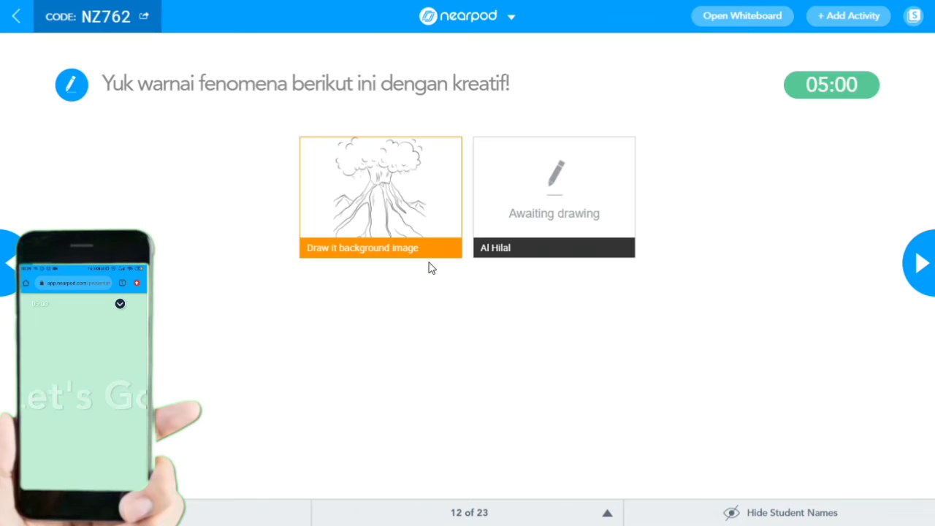
Step: Preview the volcano background image of the drawing activity in enlarged view and close it
click(401, 202)
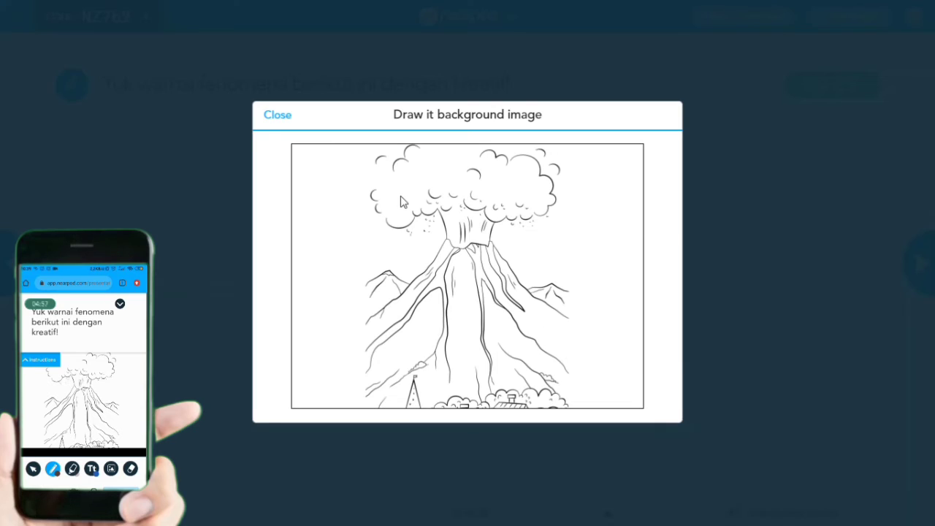
click(279, 115)
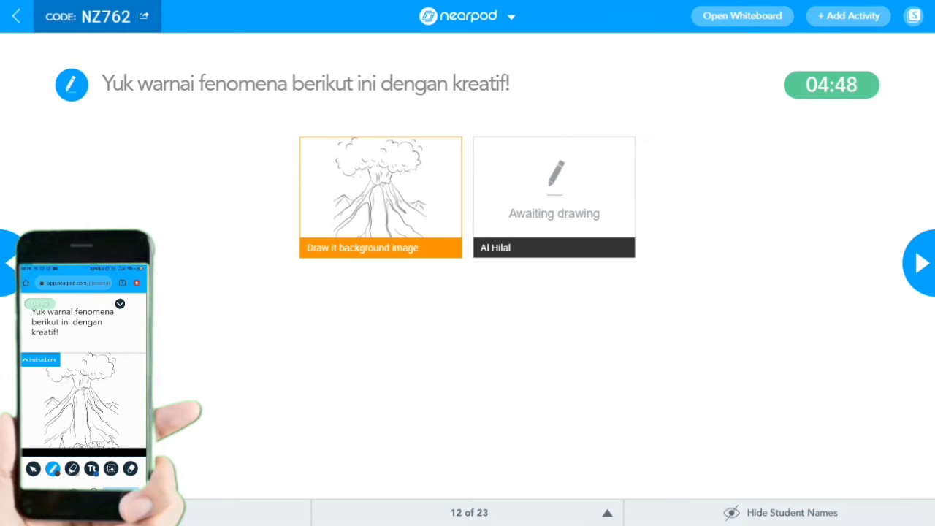
click(380, 207)
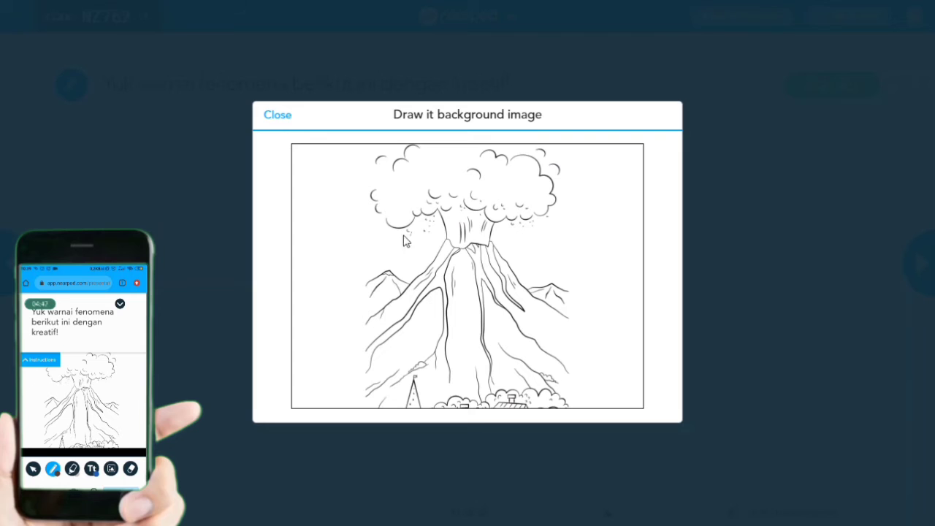
click(282, 119)
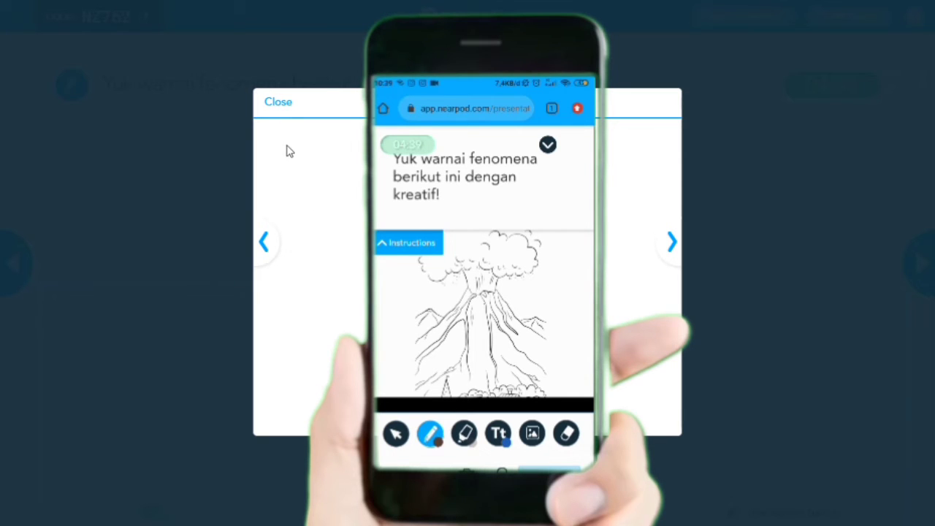
Step: Review the student's coloured volcano drawing in enlarged view and return to the slide 12 overview
click(277, 106)
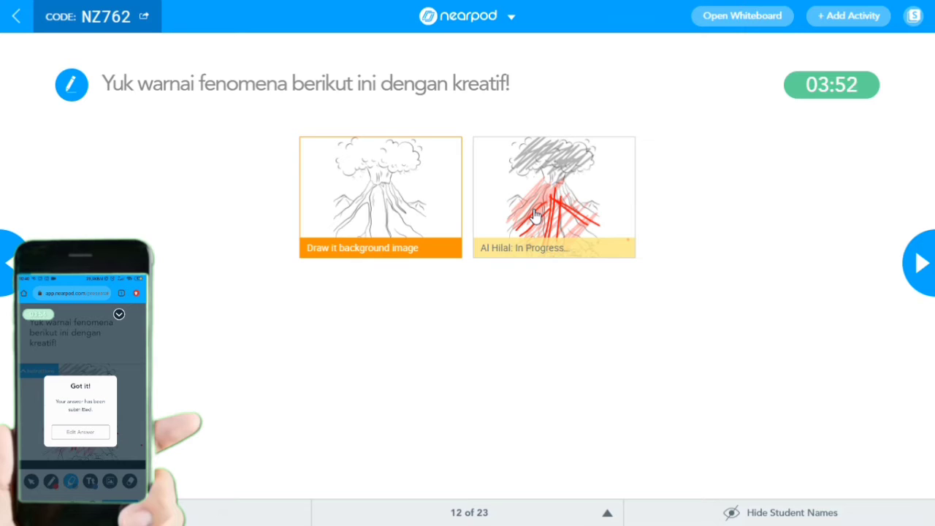
click(577, 195)
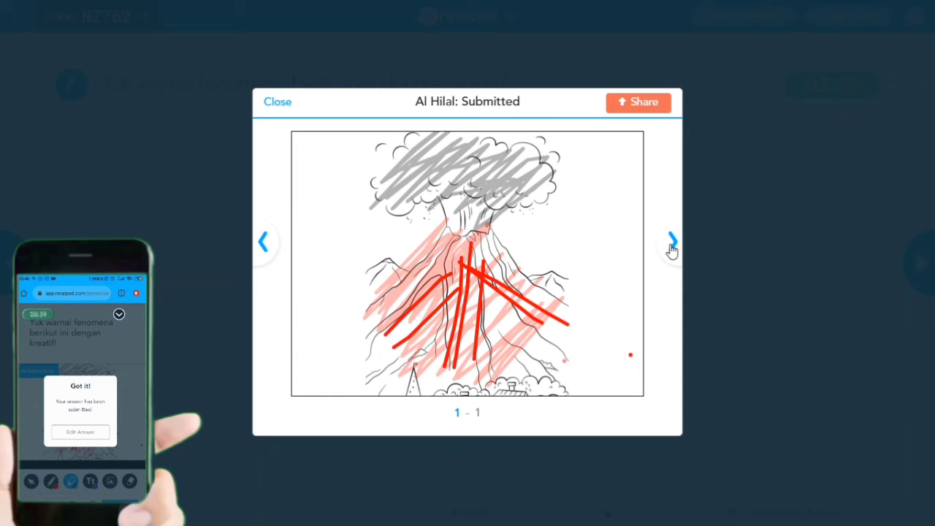
click(278, 106)
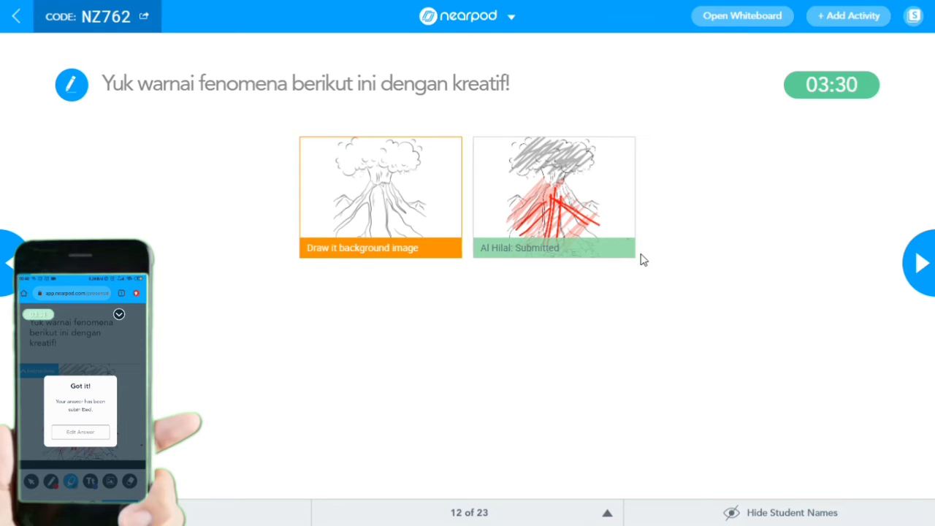
Step: Present the volcano eruption slide, the damaged-houses slide and the farmland impact slide, slides 13 to 15
click(922, 261)
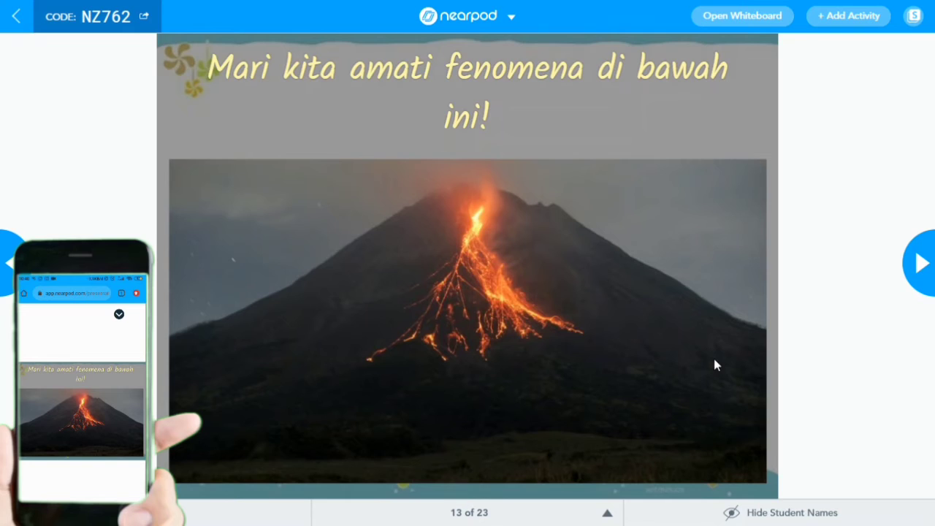
click(923, 264)
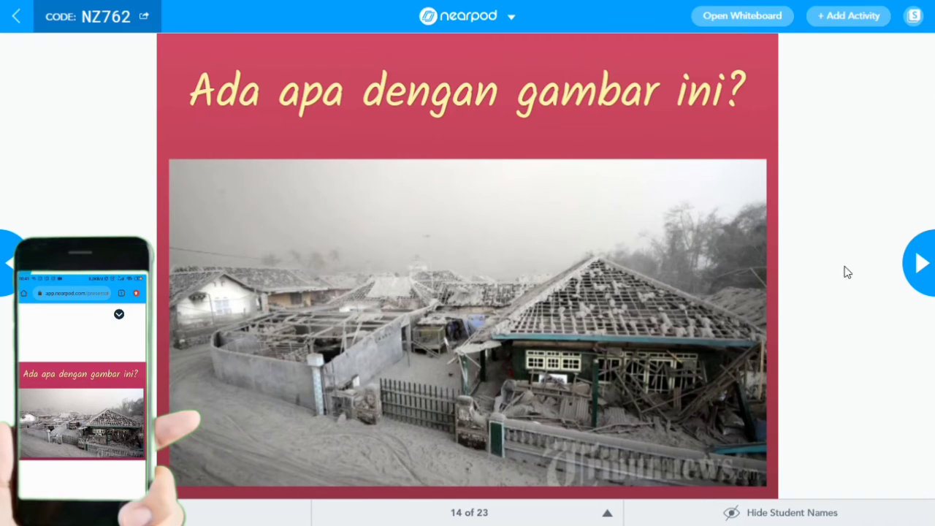
click(930, 282)
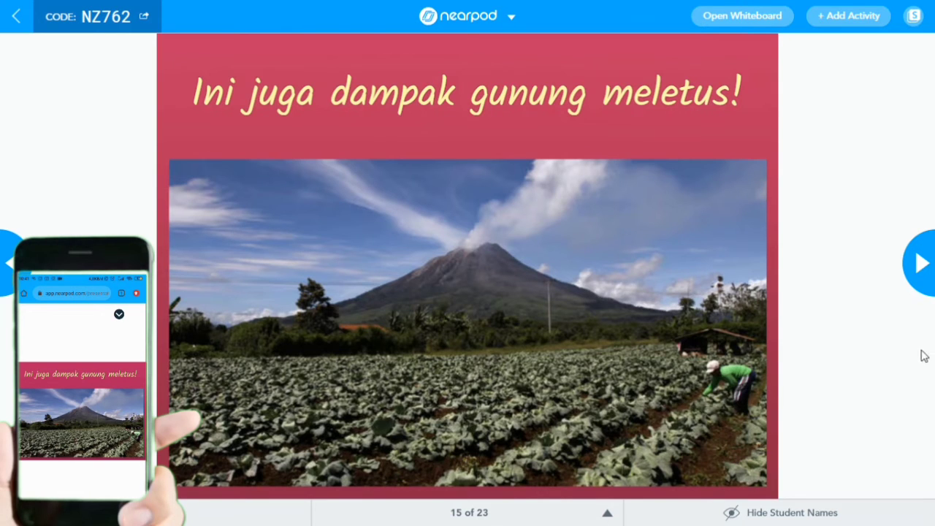
Step: Advance to the Penyebab Gempa Bumi video on slide 16 and set it to Students play
click(921, 264)
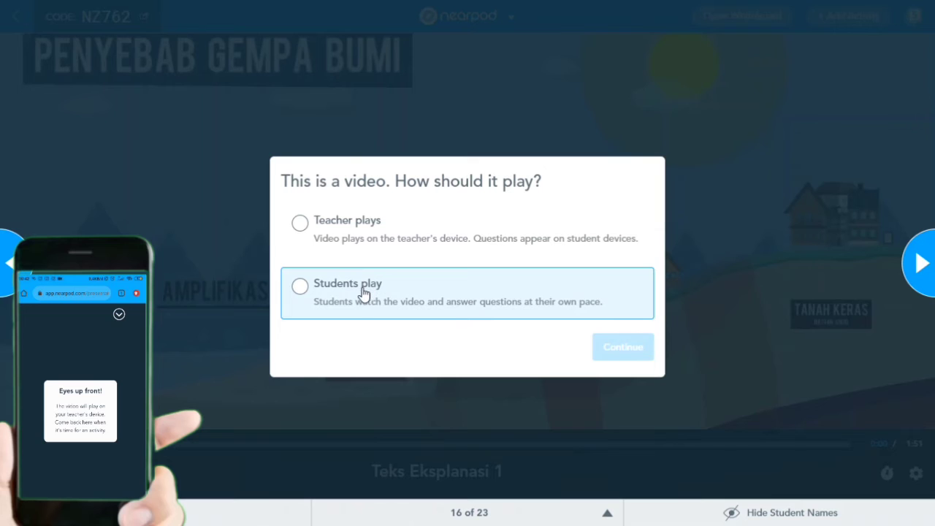
click(302, 287)
click(622, 347)
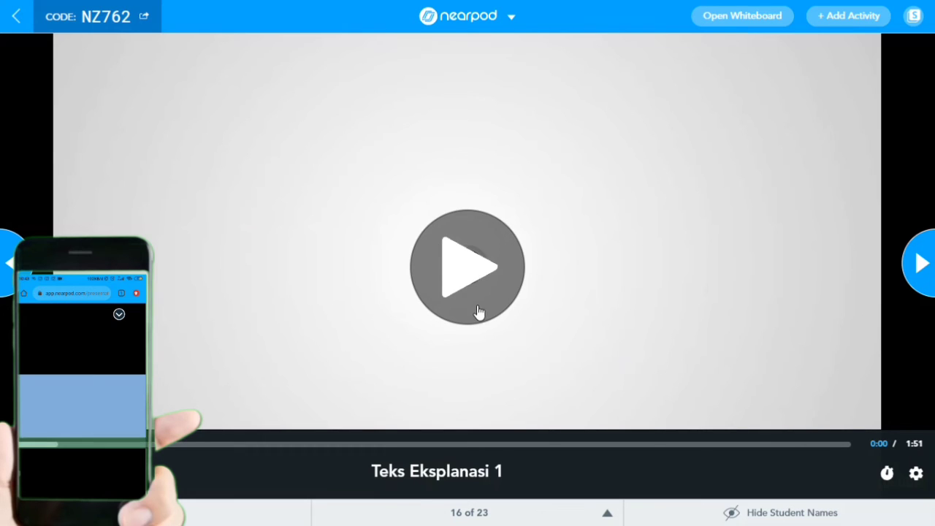
Step: Start the open question "Apa penyebab gempa bumi?" on slide 17 and view the student's written answer
click(926, 266)
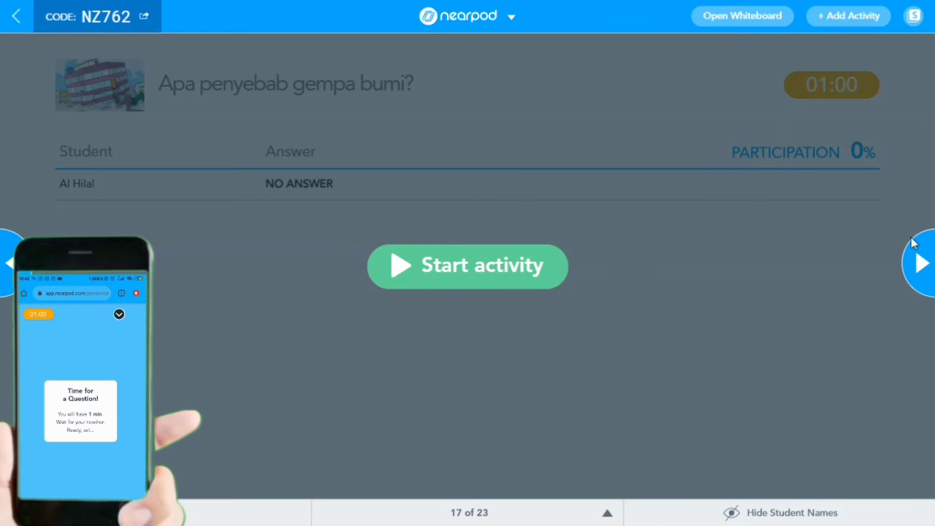
click(427, 272)
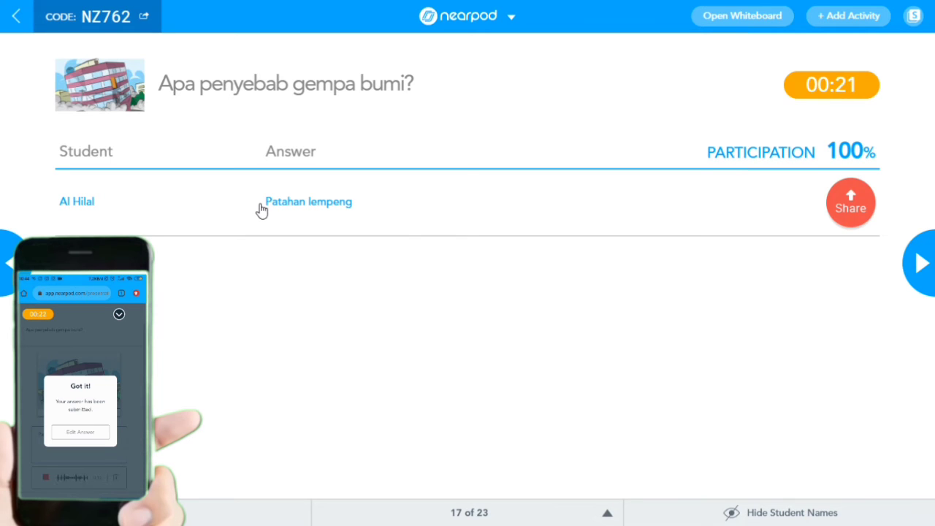
click(328, 208)
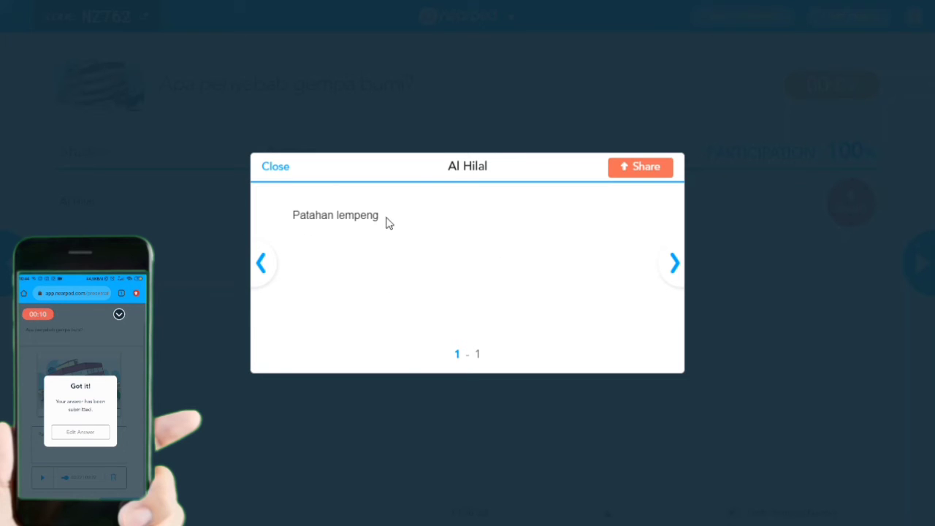
click(277, 168)
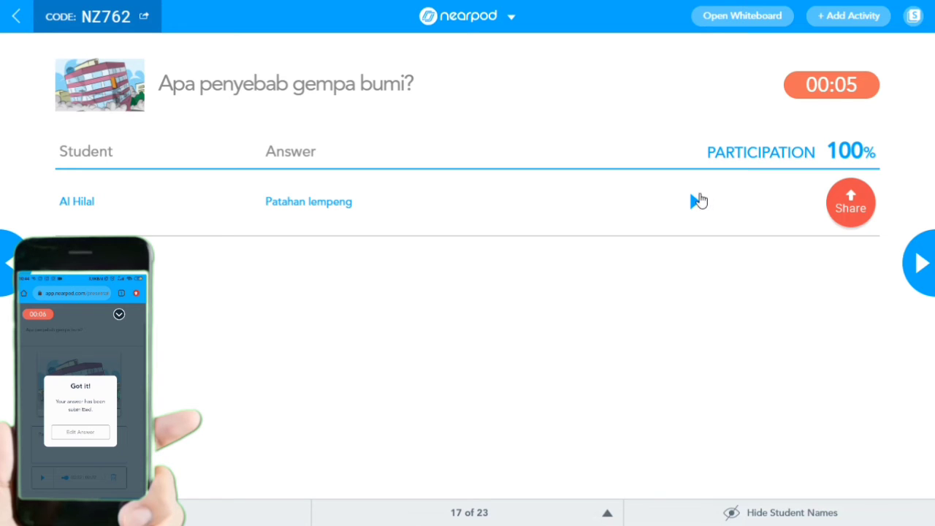
Step: Open the student's audio answer, raise the system volume to 100, play the recording and close the answer
click(697, 202)
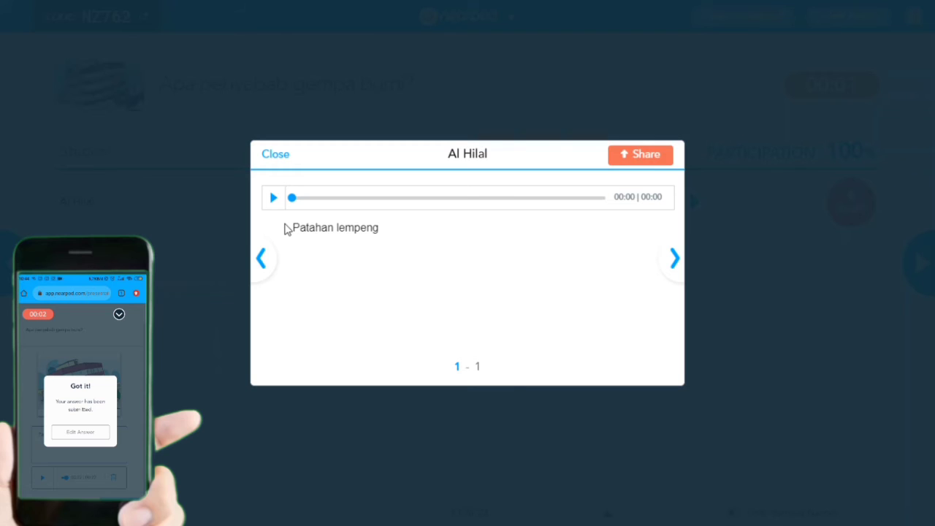
key(XF86AudioRaiseVolume)
key(XF86AudioRaiseVolume)
key(XF86AudioRaiseVolume)
key(XF86AudioRaiseVolume)
key(XF86AudioRaiseVolume)
key(XF86AudioRaiseVolume)
key(XF86AudioRaiseVolume)
key(XF86AudioRaiseVolume)
key(XF86AudioRaiseVolume)
key(XF86AudioRaiseVolume)
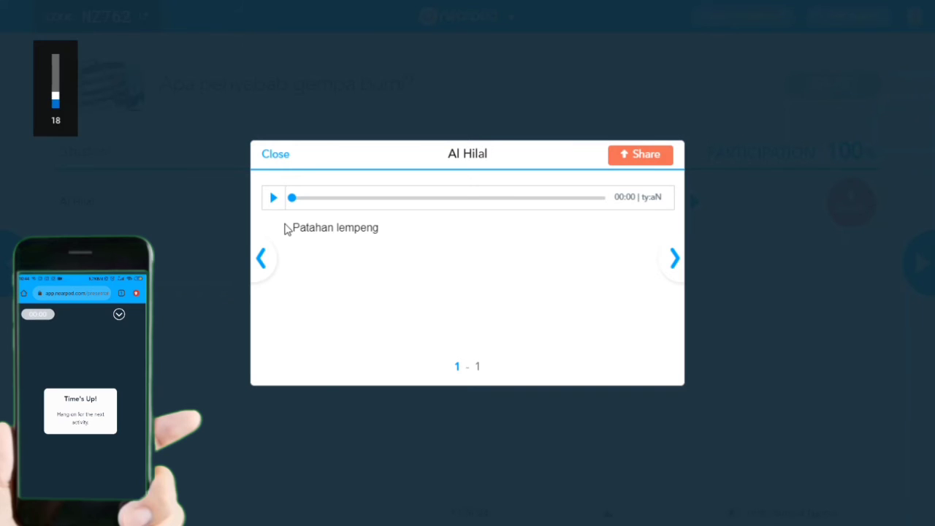
key(XF86AudioRaiseVolume)
key(XF86AudioRaiseVolume)
key(XF86AudioRaiseVolume)
key(XF86AudioRaiseVolume)
key(XF86AudioRaiseVolume)
key(XF86AudioRaiseVolume)
key(XF86AudioRaiseVolume)
key(XF86AudioRaiseVolume)
key(XF86AudioRaiseVolume)
key(XF86AudioRaiseVolume)
key(XF86AudioRaiseVolume)
key(XF86AudioRaiseVolume)
key(XF86AudioRaiseVolume)
key(XF86AudioRaiseVolume)
key(XF86AudioRaiseVolume)
key(XF86AudioRaiseVolume)
key(XF86AudioRaiseVolume)
key(XF86AudioRaiseVolume)
key(XF86AudioRaiseVolume)
key(XF86AudioRaiseVolume)
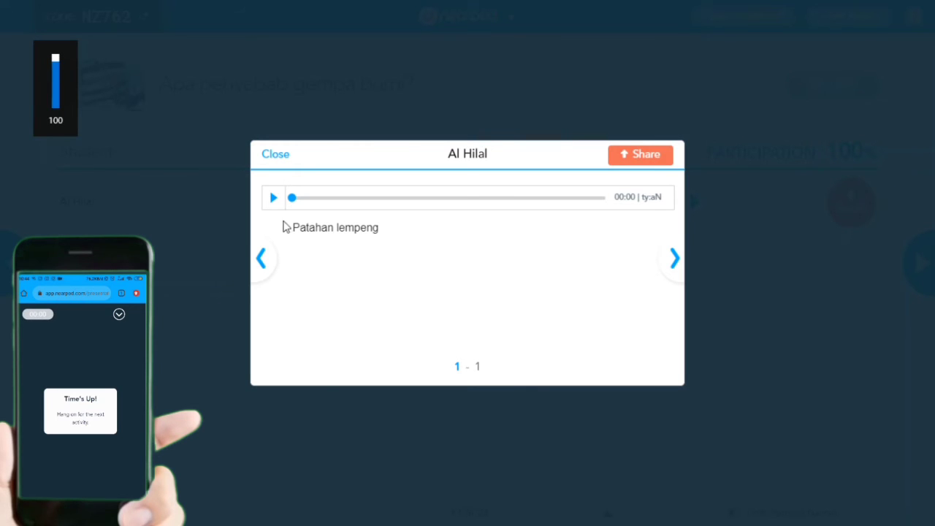
click(275, 199)
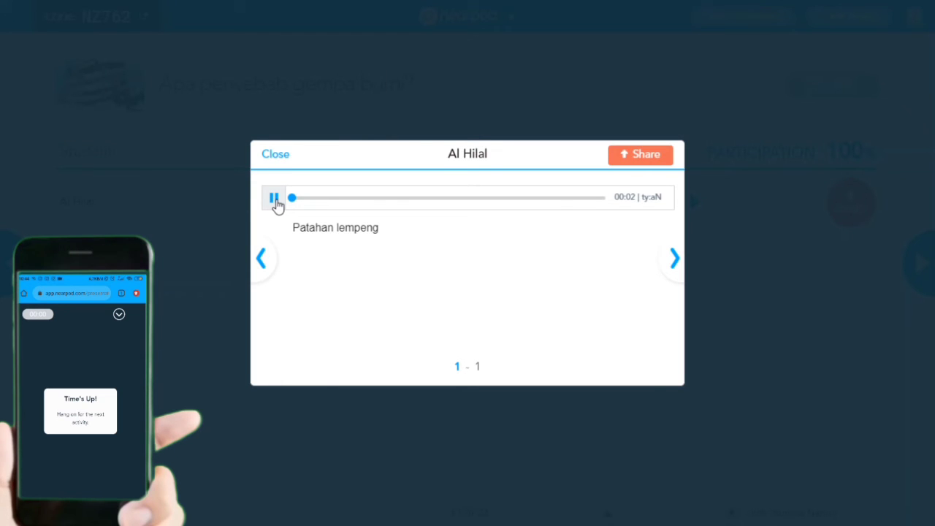
click(276, 155)
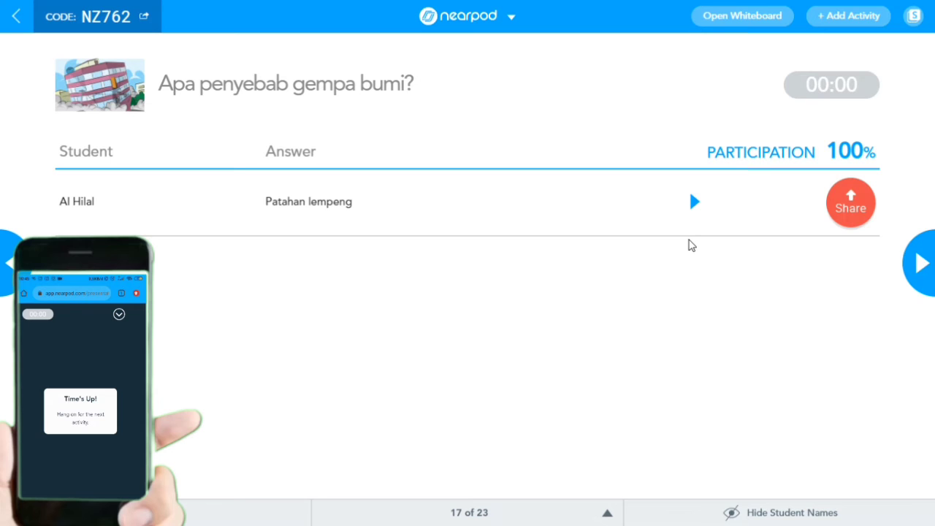
Step: Move on to the penguin video on slide 19, choosing All Devices for the rest of the lesson, and play it
click(921, 263)
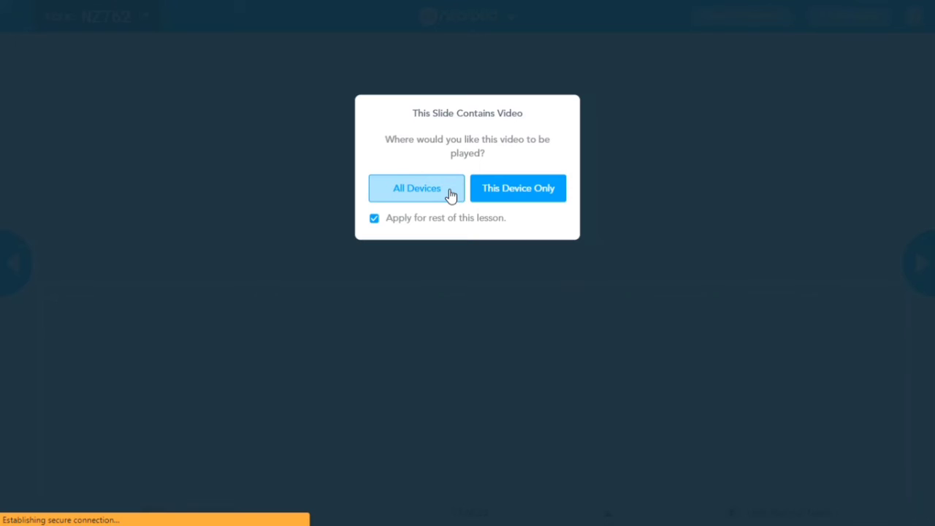
click(451, 195)
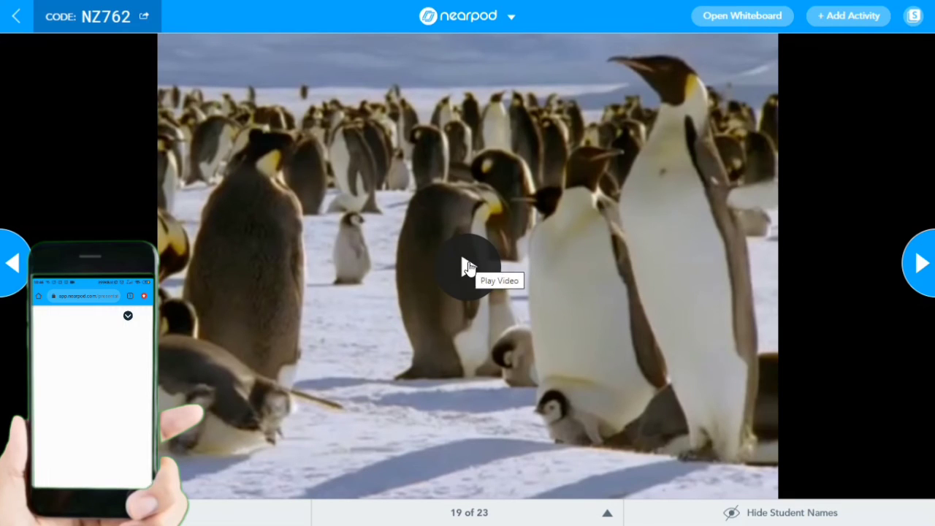
click(465, 265)
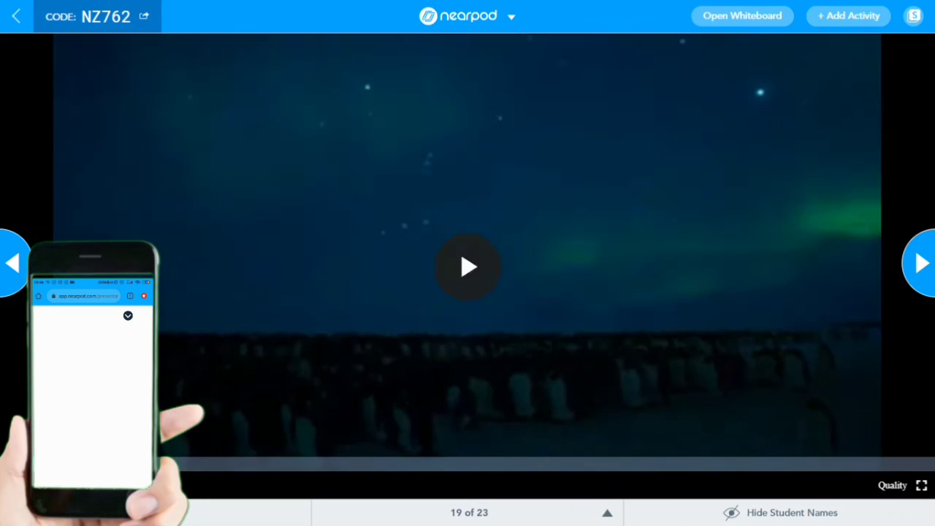
key(space)
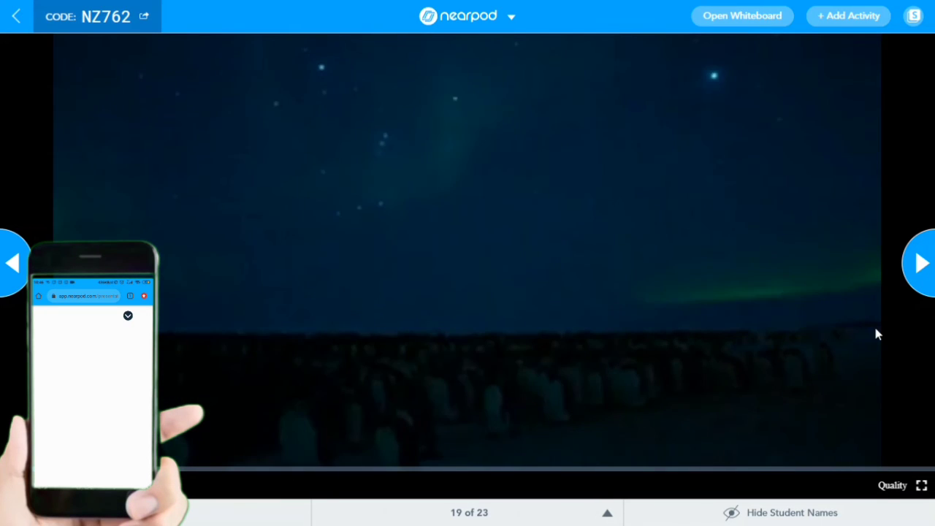
Step: Advance to slide 20, dismiss the viewing tip and browse the Pyramids of Giza Sway down to its Tourism section
click(921, 269)
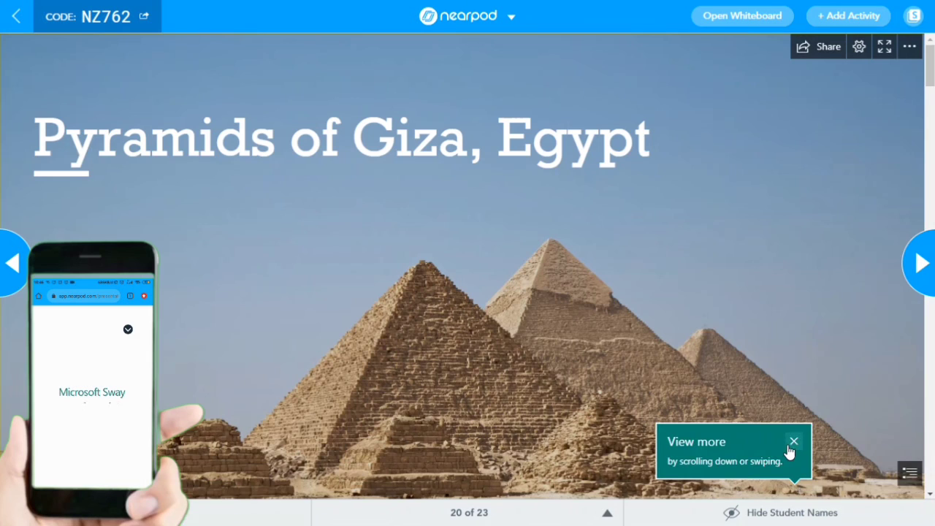
click(793, 443)
scroll(493, 288, down, 2)
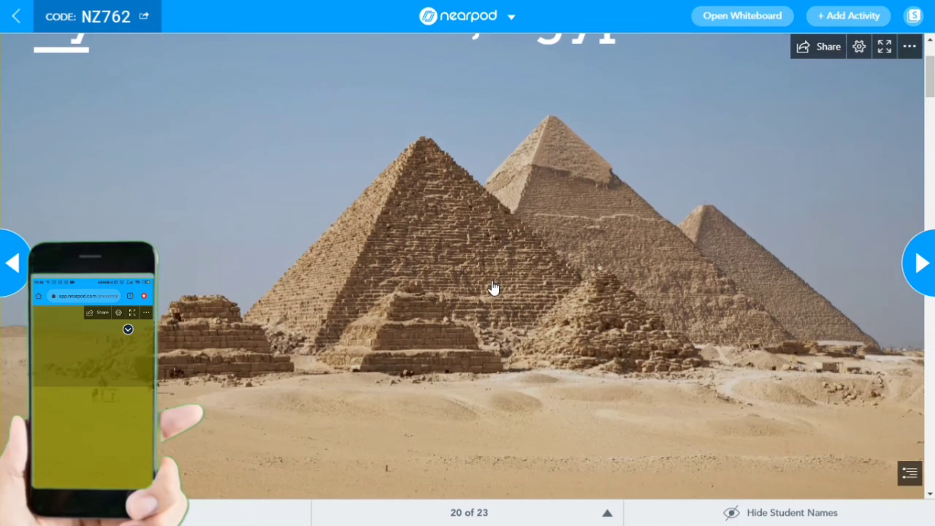
scroll(574, 308, down, 5)
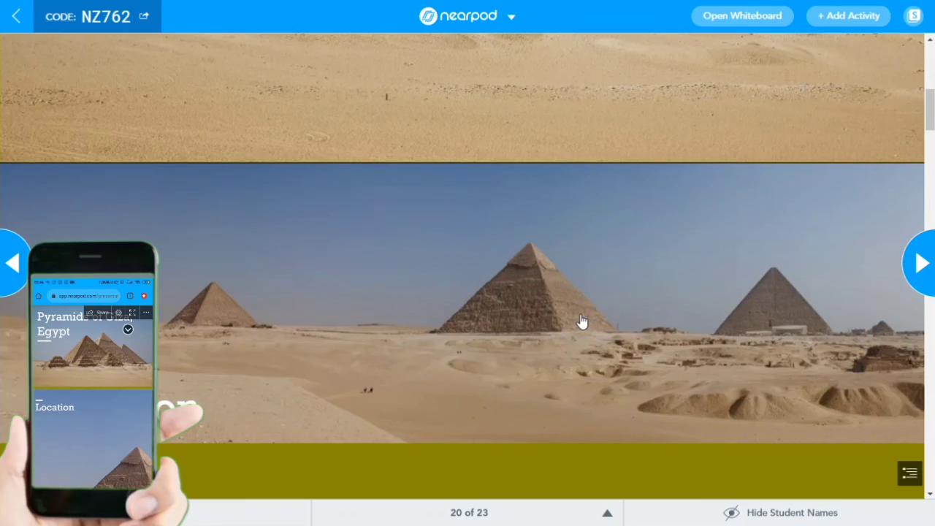
scroll(581, 322, down, 8)
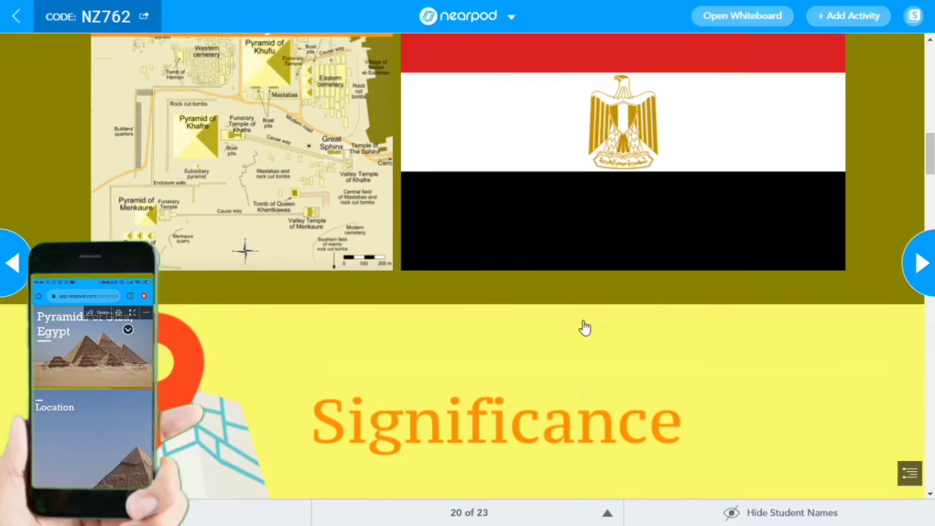
scroll(584, 327, down, 10)
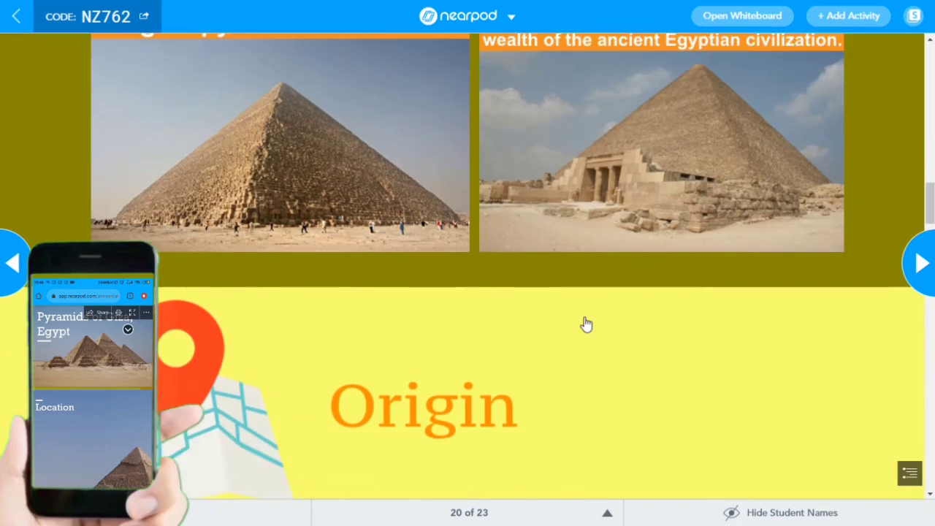
scroll(586, 324, down, 10)
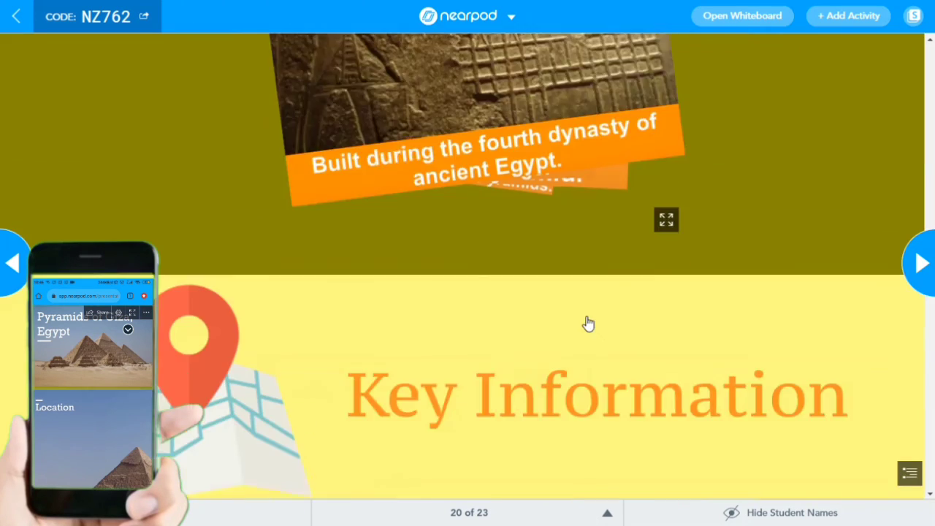
scroll(589, 324, down, 10)
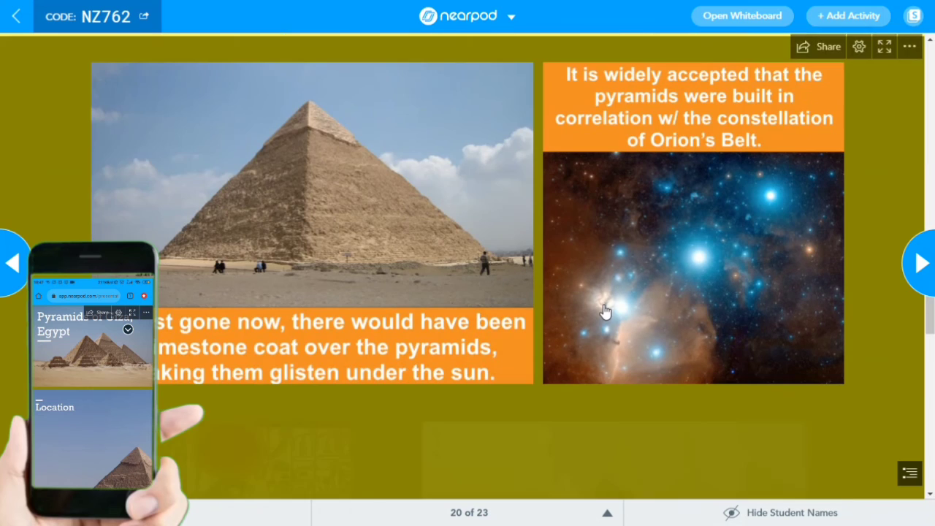
scroll(605, 313, down, 10)
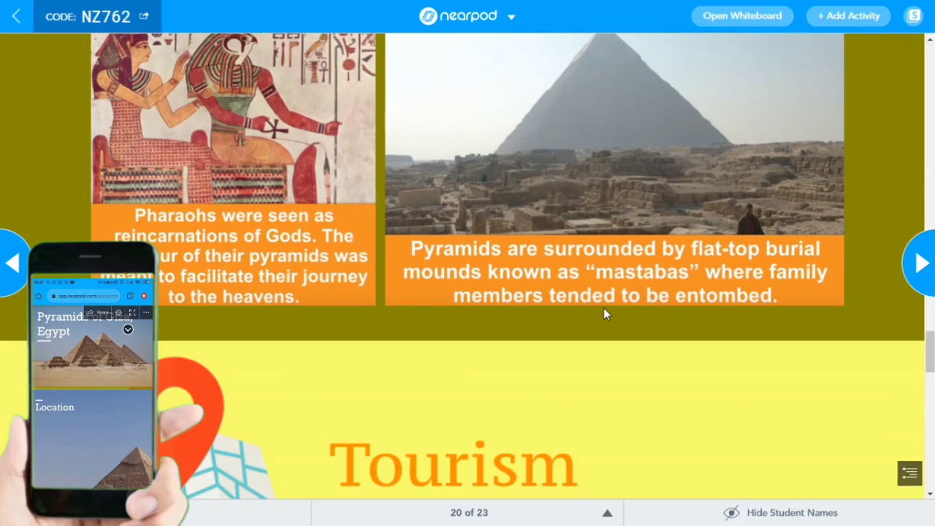
scroll(604, 307, down, 2)
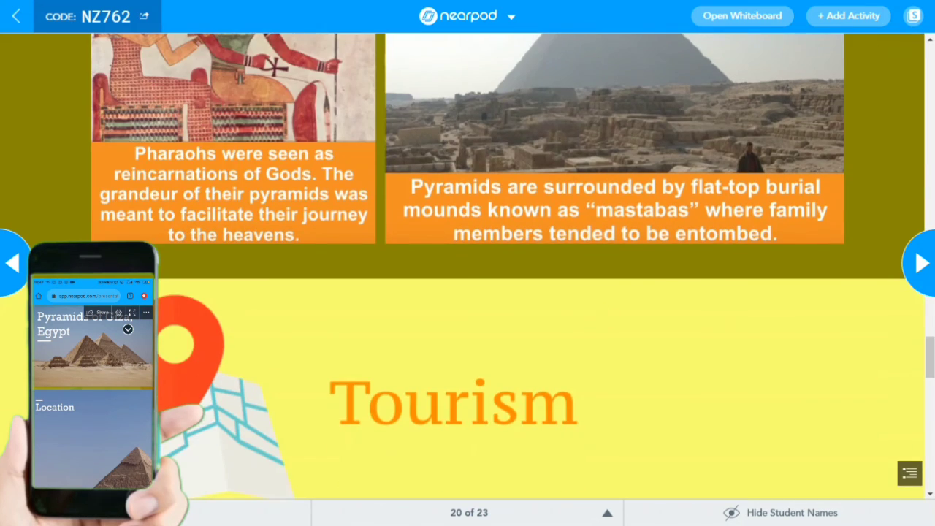
Step: Advance to the Time to Climb quiz on slide 21, choose the Space theme and continue past its settings
click(922, 265)
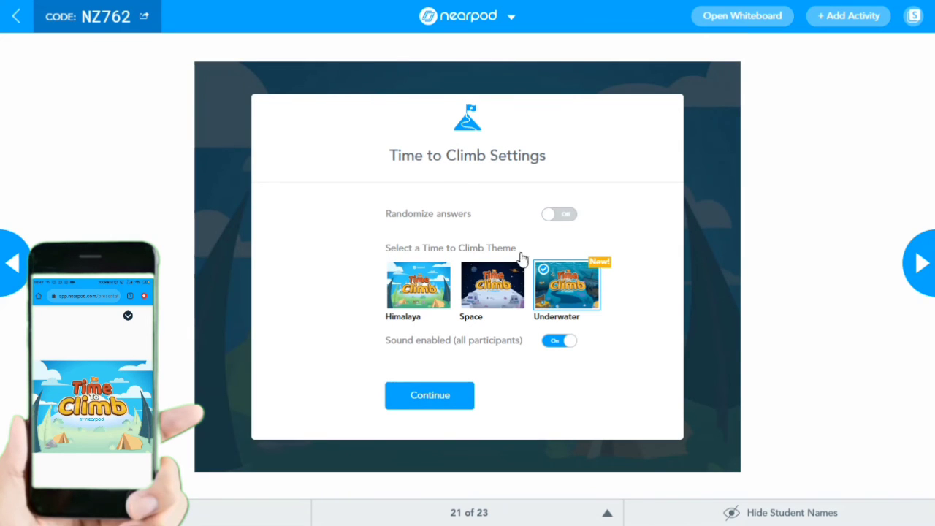
click(501, 294)
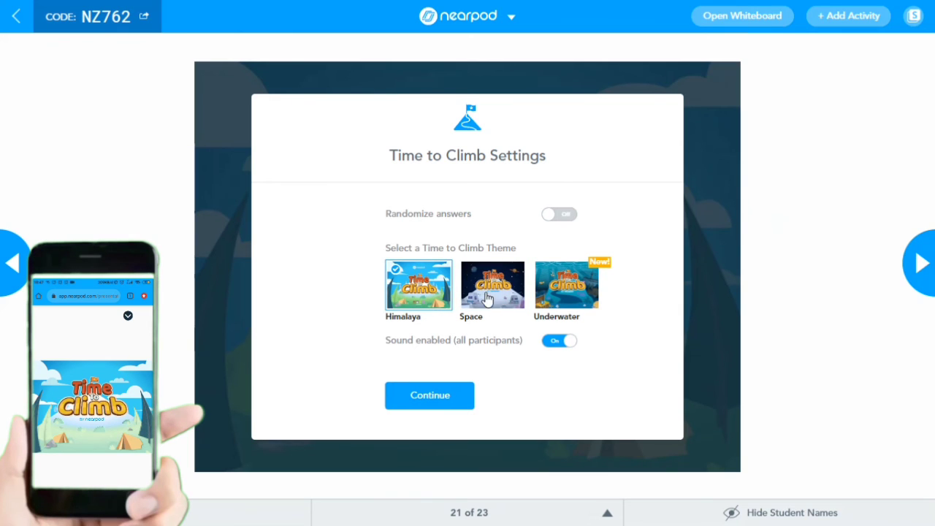
click(487, 298)
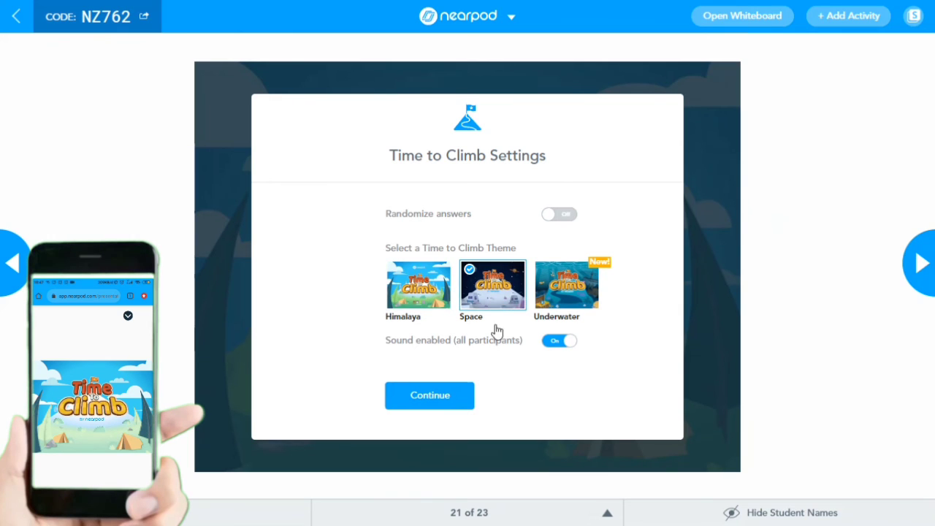
click(444, 400)
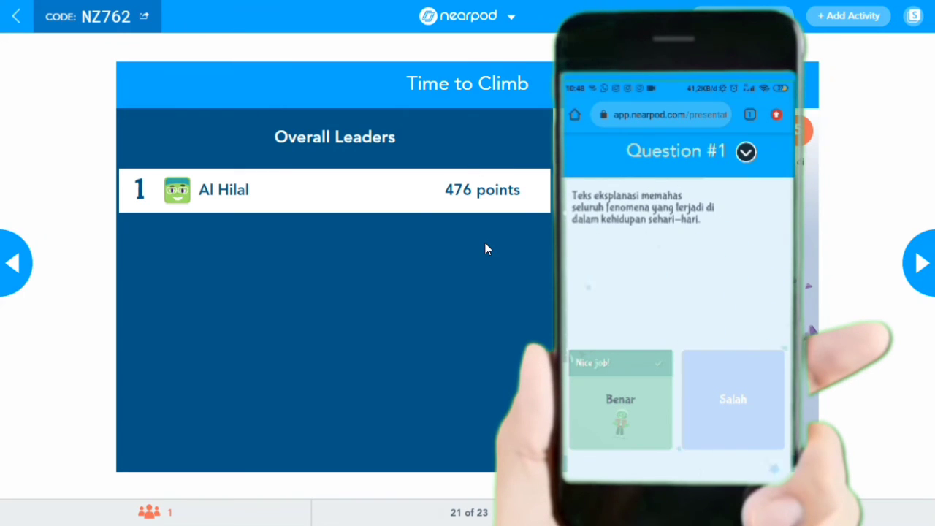
Step: Lower the system volume to about 50 while the Time to Climb quiz runs
key(XF86AudioLowerVolume)
key(XF86AudioLowerVolume)
key(XF86AudioLowerVolume)
key(XF86AudioLowerVolume)
key(XF86AudioLowerVolume)
key(XF86AudioLowerVolume)
key(XF86AudioLowerVolume)
key(XF86AudioLowerVolume)
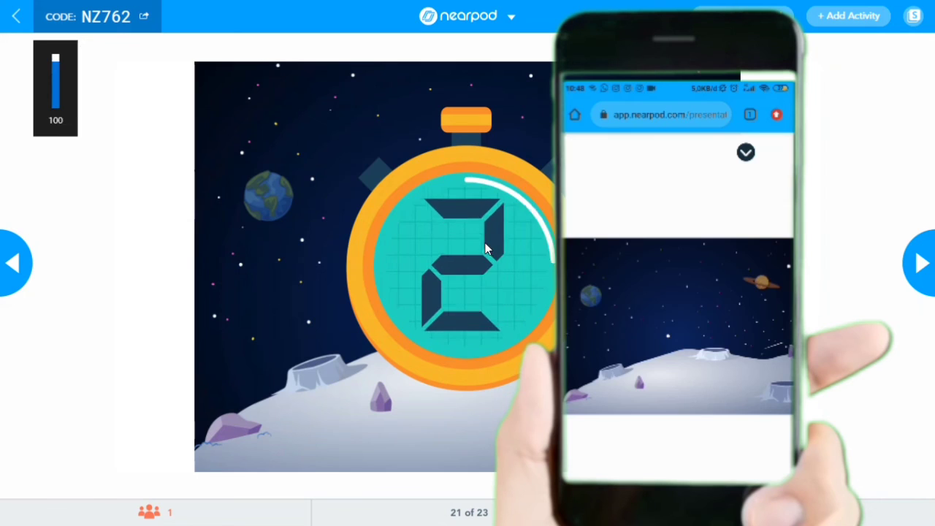
key(XF86AudioLowerVolume)
key(XF86AudioLowerVolume)
key(XF86AudioLowerVolume)
key(XF86AudioLowerVolume)
key(XF86AudioLowerVolume)
key(XF86AudioLowerVolume)
key(XF86AudioLowerVolume)
key(XF86AudioLowerVolume)
key(XF86AudioLowerVolume)
key(XF86AudioLowerVolume)
key(XF86AudioLowerVolume)
key(XF86AudioLowerVolume)
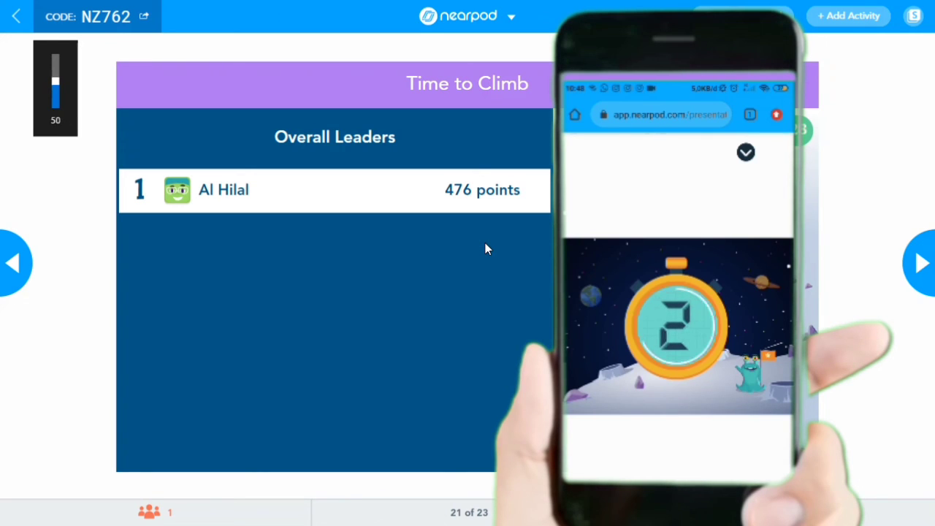
key(XF86AudioLowerVolume)
key(XF86AudioLowerVolume)
key(XF86AudioLowerVolume)
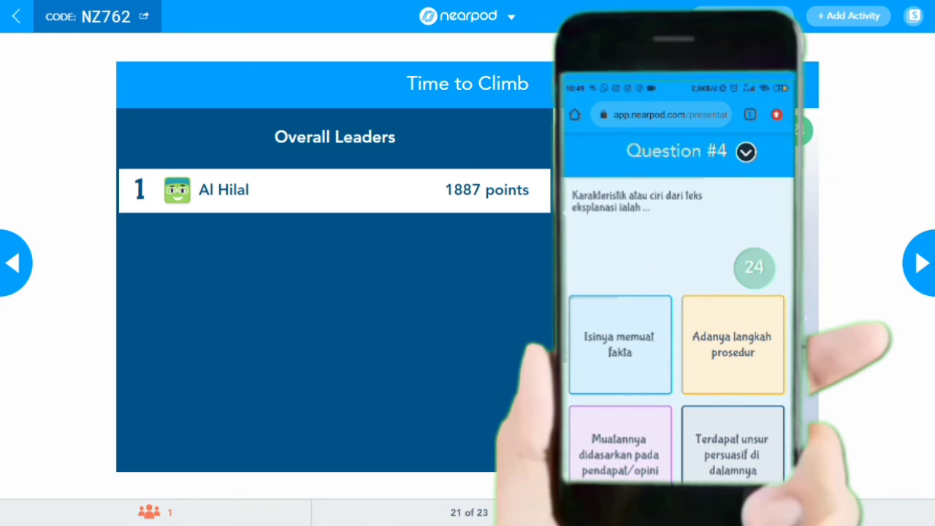
Step: On the student's phone, answer question 4 with "Isinya memuat fakta" and question 5 with "Konflik pada tokoh-tokoh dalam novel"
click(620, 344)
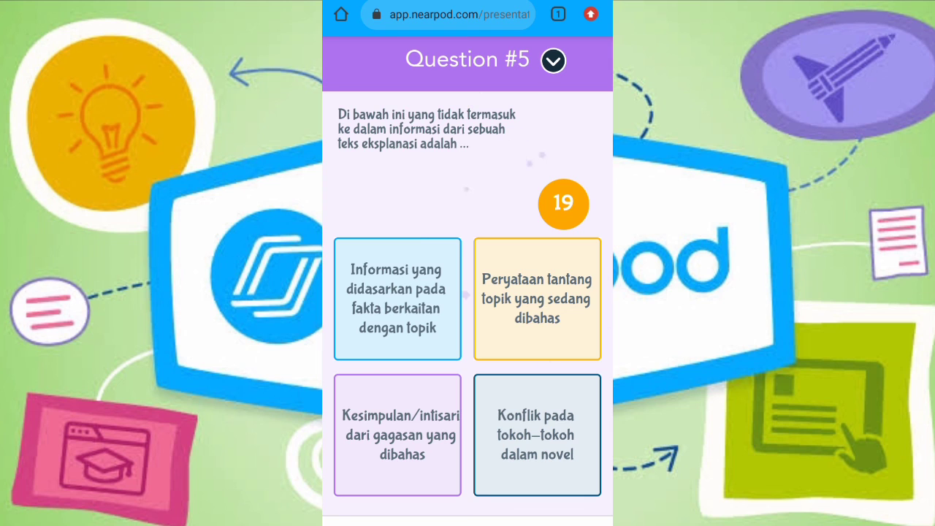
click(537, 434)
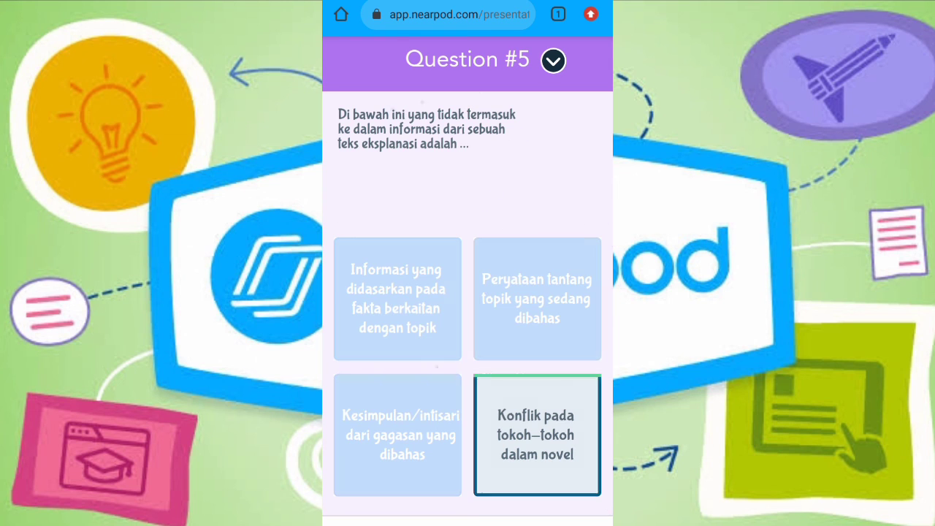